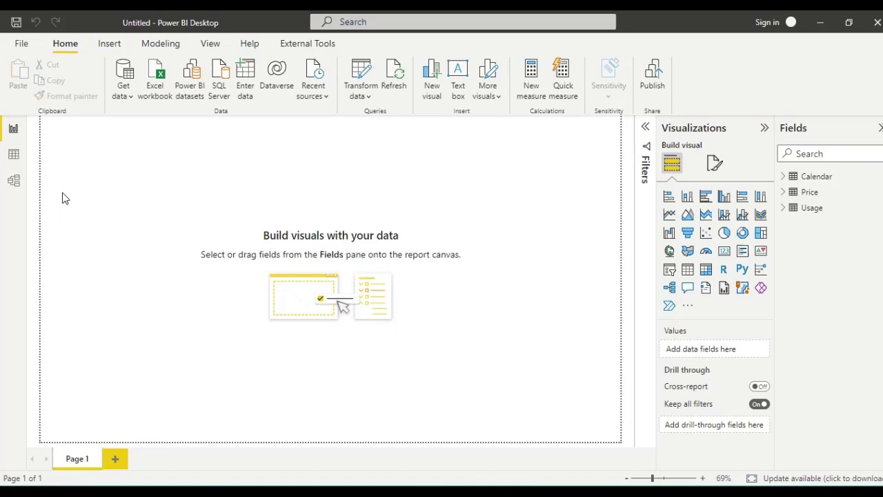
Step: In Data view, compare the Price and Usage tables' rows, then display the Calendar table
{"action": "left_click", "coordinate": [14, 156]}
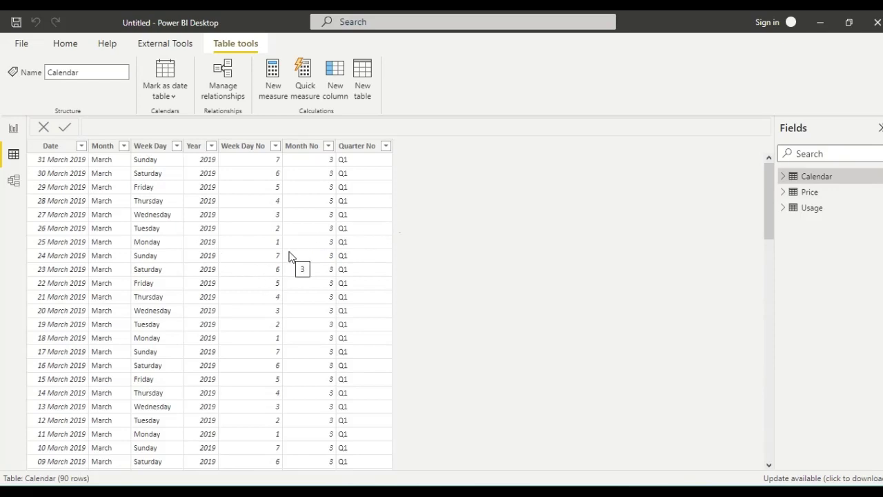
{"action": "left_click", "coordinate": [811, 196]}
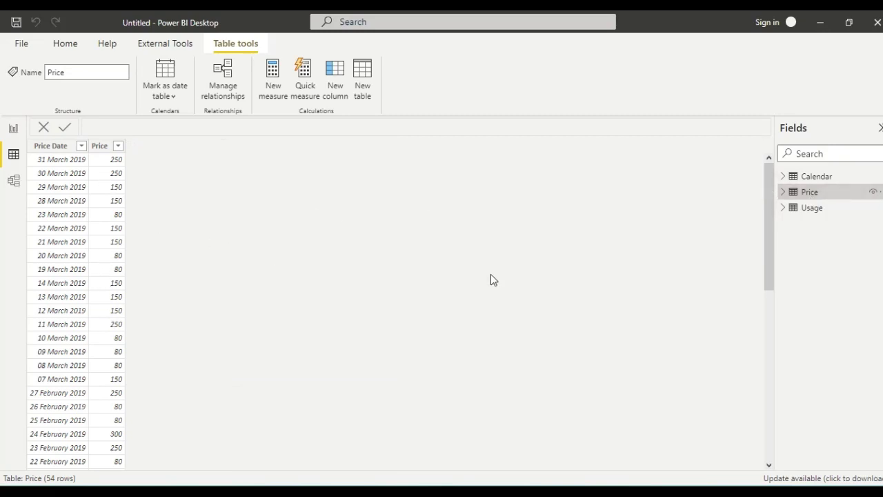
{"action": "left_click", "coordinate": [819, 210]}
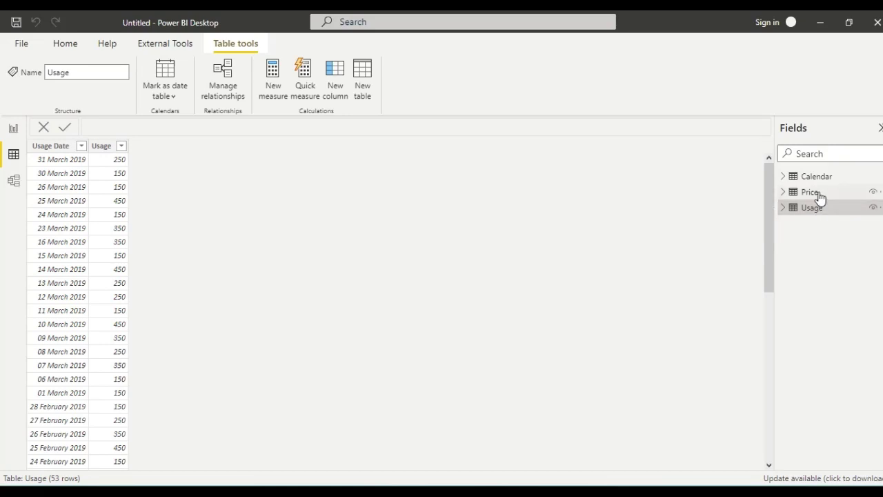
{"action": "left_click", "coordinate": [819, 196]}
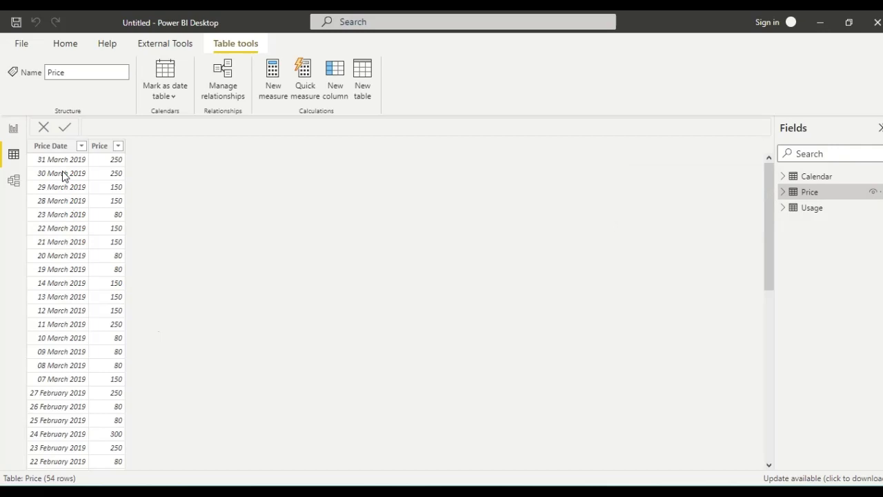
{"action": "left_click", "coordinate": [803, 213]}
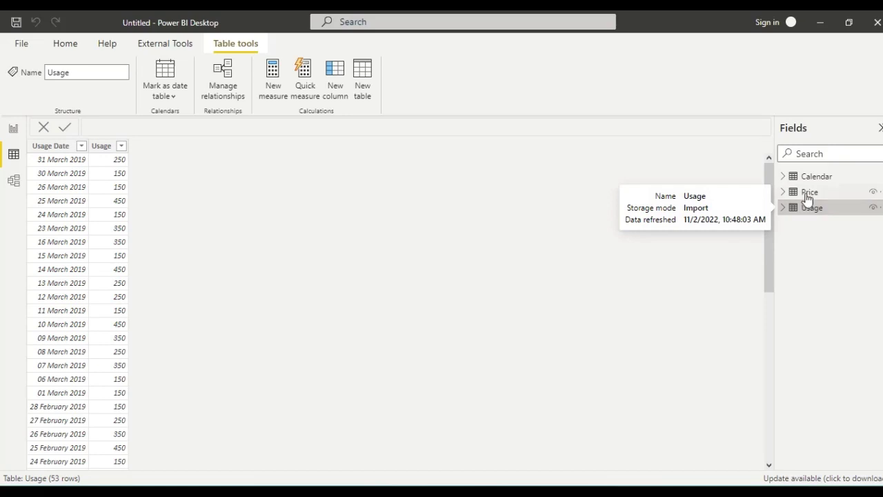
{"action": "left_click", "coordinate": [807, 196]}
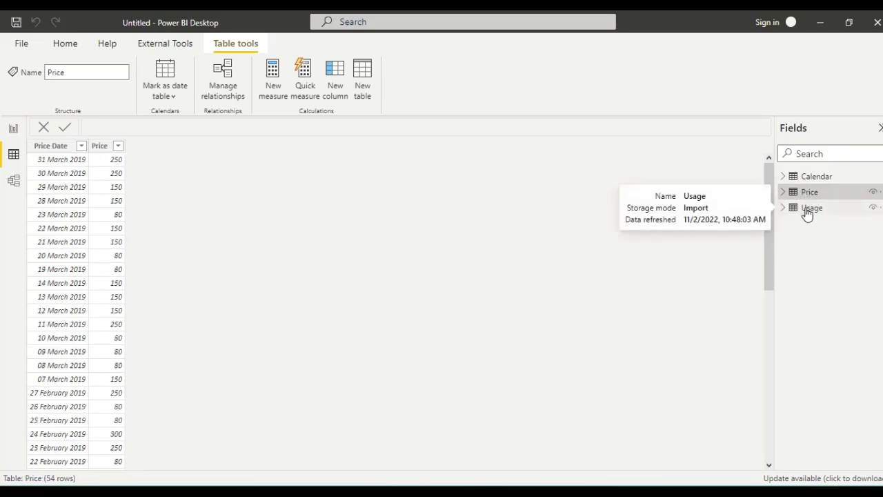
{"action": "left_click", "coordinate": [807, 213]}
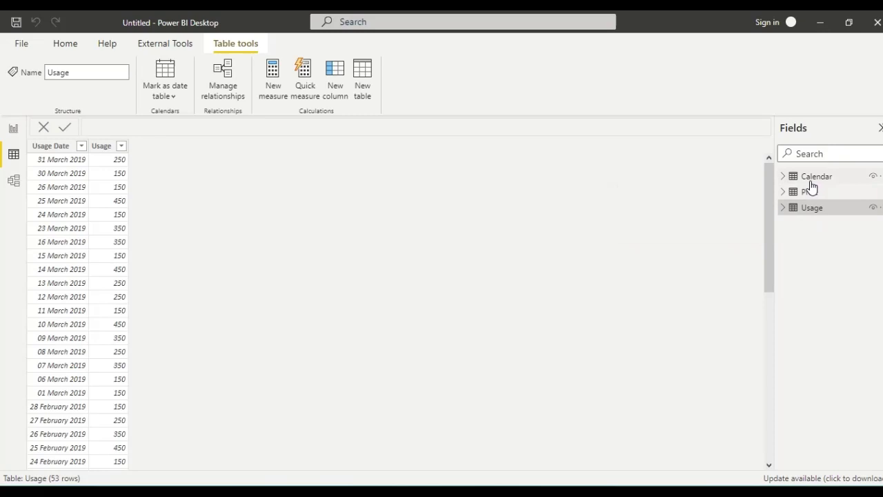
{"action": "left_click", "coordinate": [812, 181]}
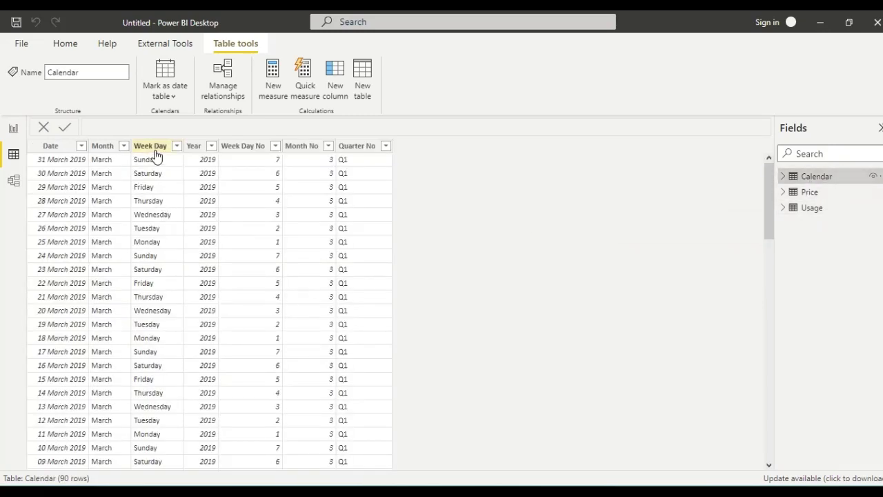
Step: Sort the Calendar Month column by Month No
{"action": "left_click", "coordinate": [111, 151]}
{"action": "left_click", "coordinate": [493, 93]}
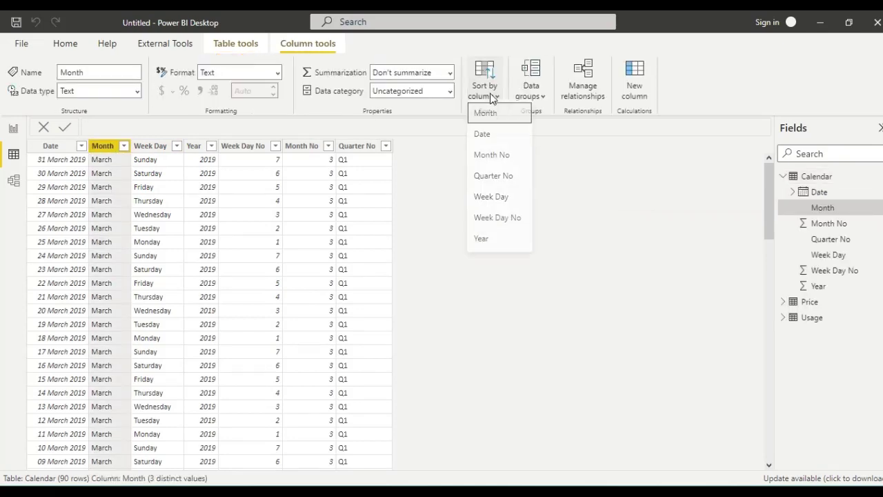
{"action": "left_click", "coordinate": [493, 159]}
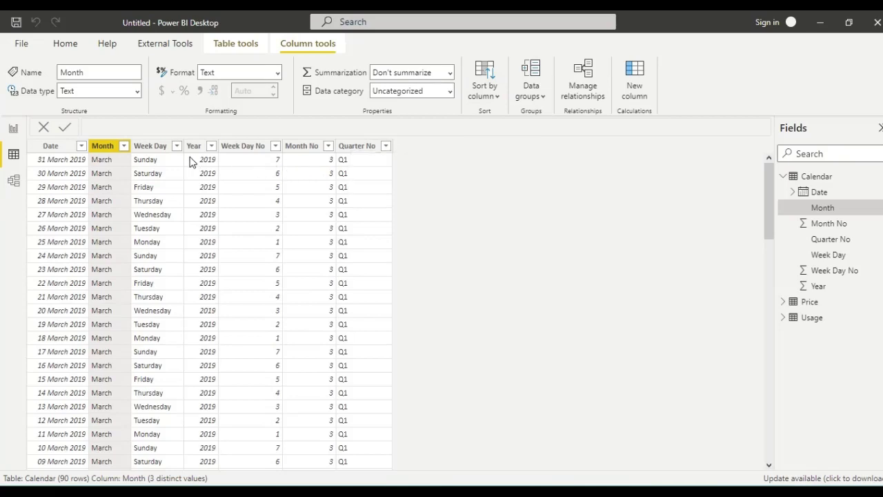
Step: Sort the Week Day column by Week Day No
{"action": "left_click", "coordinate": [153, 146]}
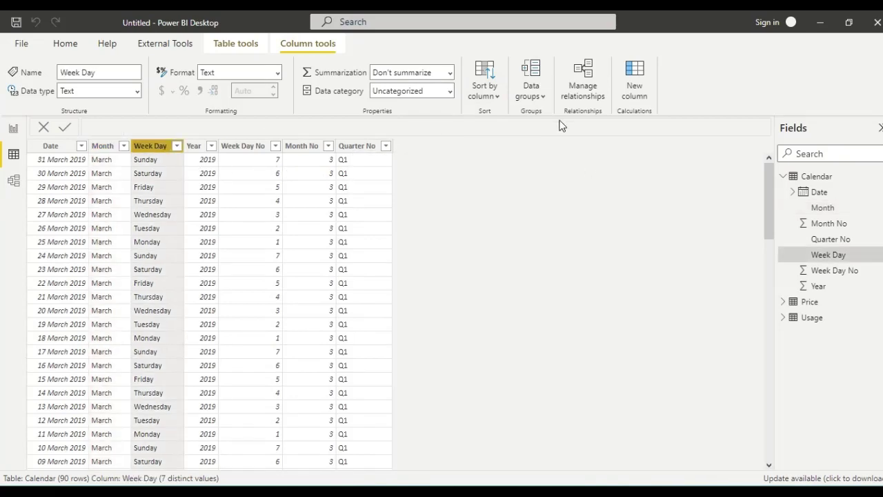
{"action": "left_click", "coordinate": [488, 97]}
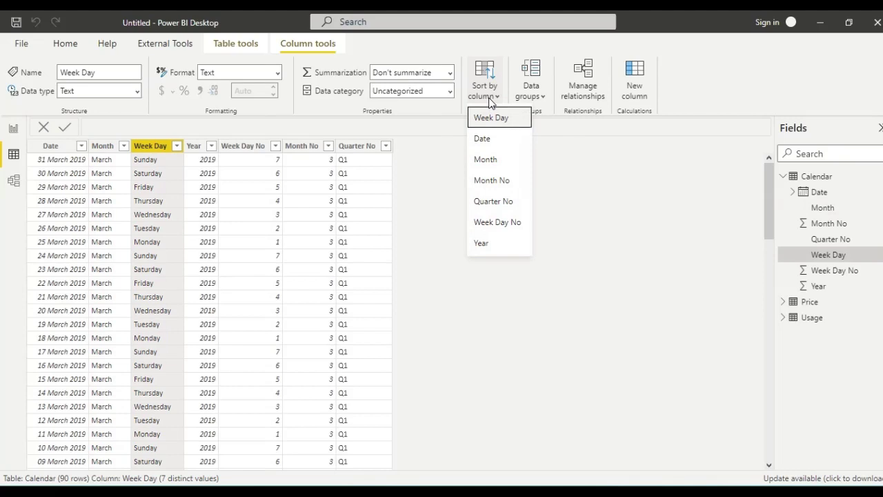
{"action": "left_click", "coordinate": [493, 222]}
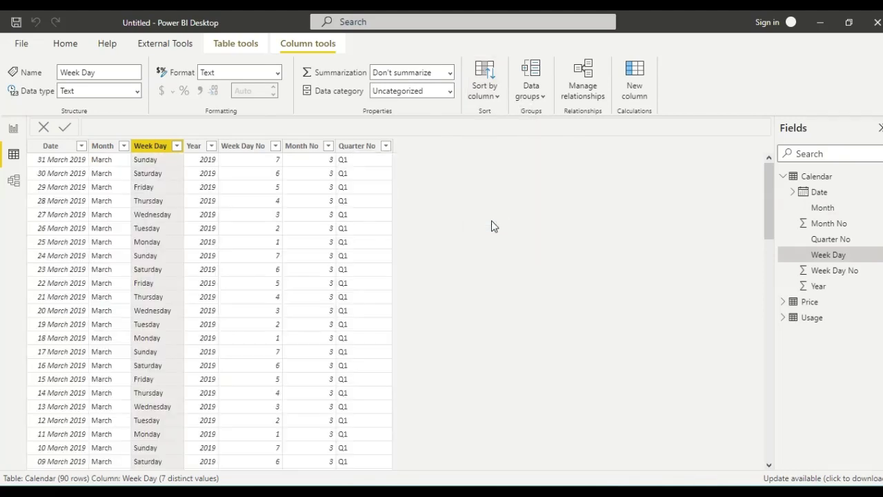
Step: In Model view, rearrange the table cards and link Price Date and Usage Date to Calendar Date
{"action": "left_click", "coordinate": [14, 180]}
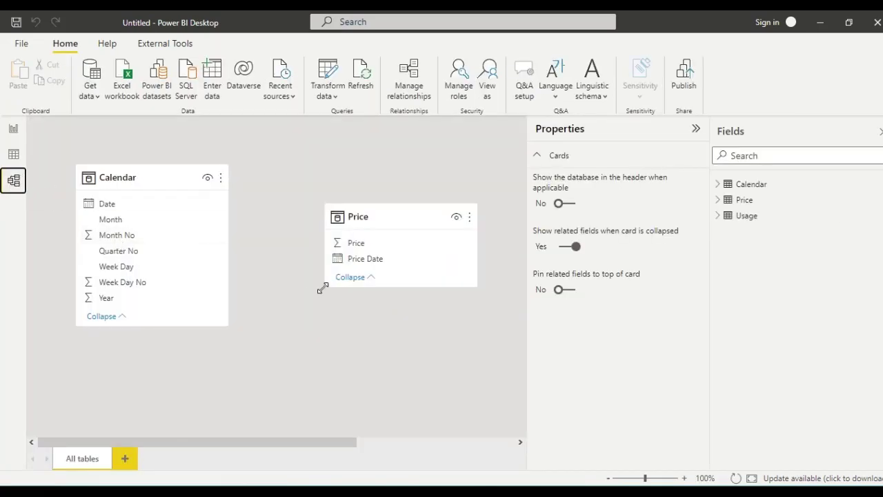
{"action": "left_click", "coordinate": [695, 129]}
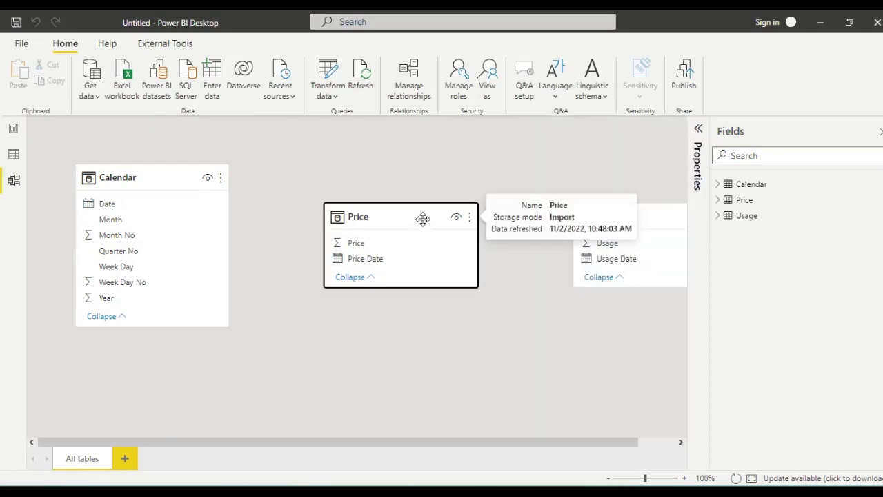
{"action": "left_click_drag", "start_coordinate": [420, 223], "coordinate": [403, 197]}
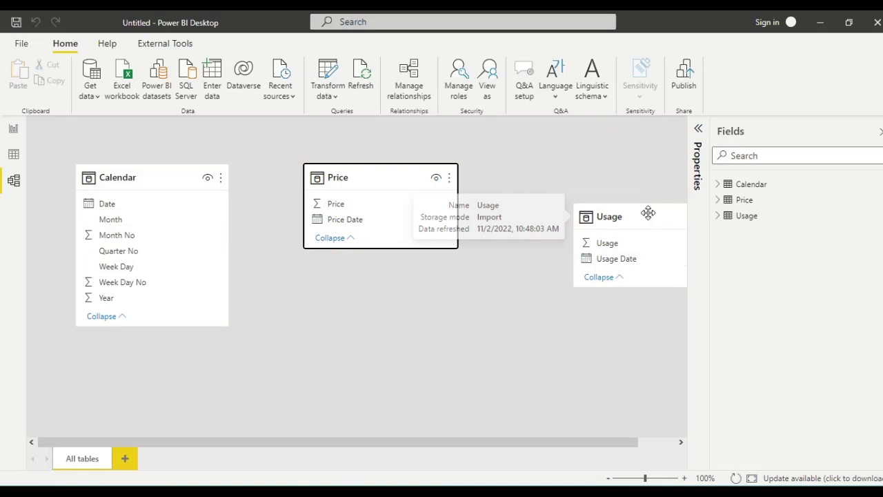
{"action": "left_click_drag", "start_coordinate": [624, 217], "coordinate": [415, 332]}
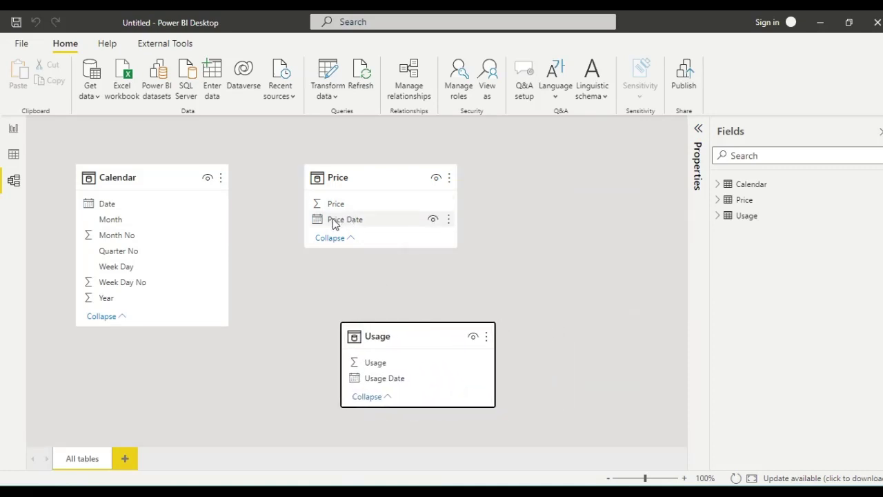
{"action": "left_click_drag", "start_coordinate": [334, 222], "coordinate": [119, 207]}
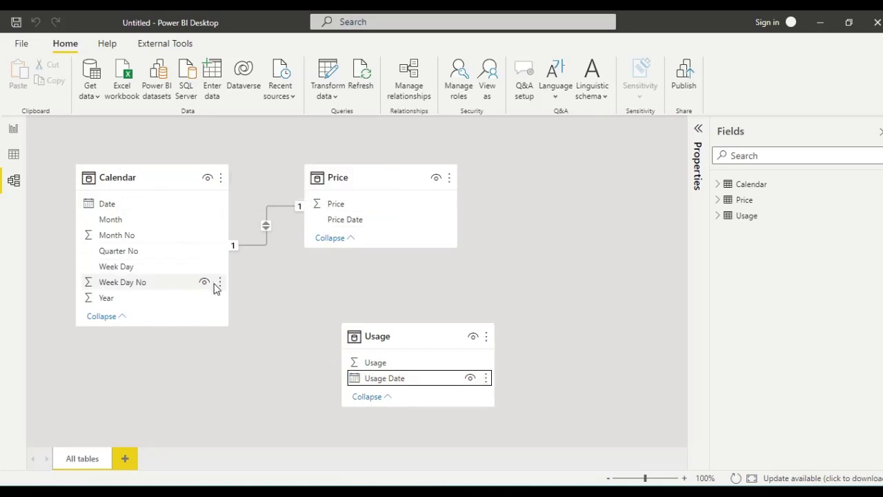
{"action": "left_click_drag", "start_coordinate": [367, 383], "coordinate": [194, 205]}
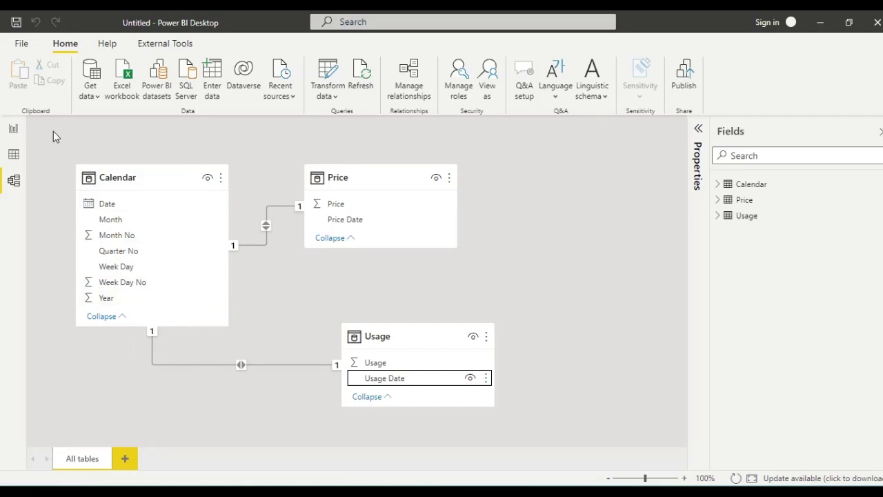
Step: Add a taller table visual to the report page containing the Calendar Date field
{"action": "left_click", "coordinate": [14, 129]}
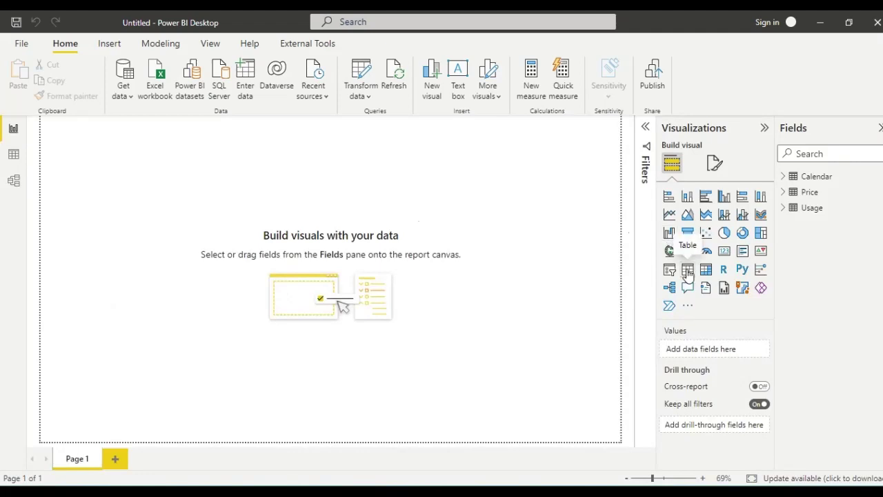
{"action": "left_click", "coordinate": [688, 270]}
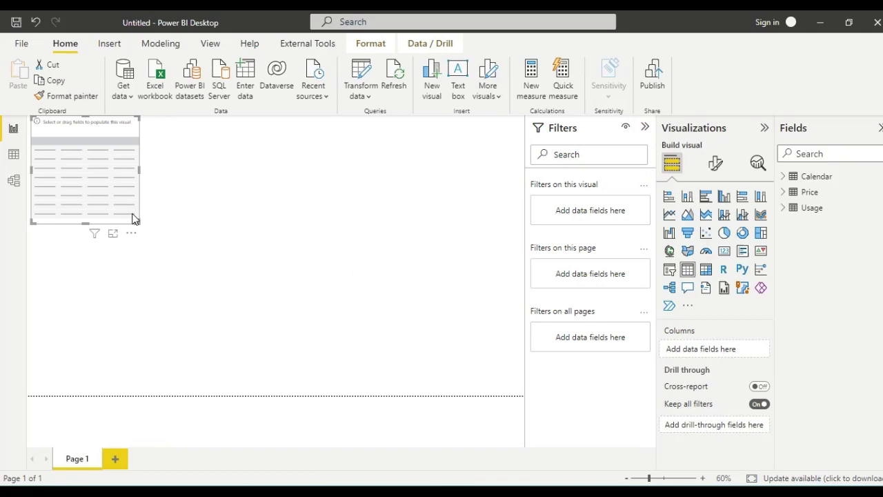
{"action": "left_click_drag", "start_coordinate": [137, 221], "coordinate": [193, 366]}
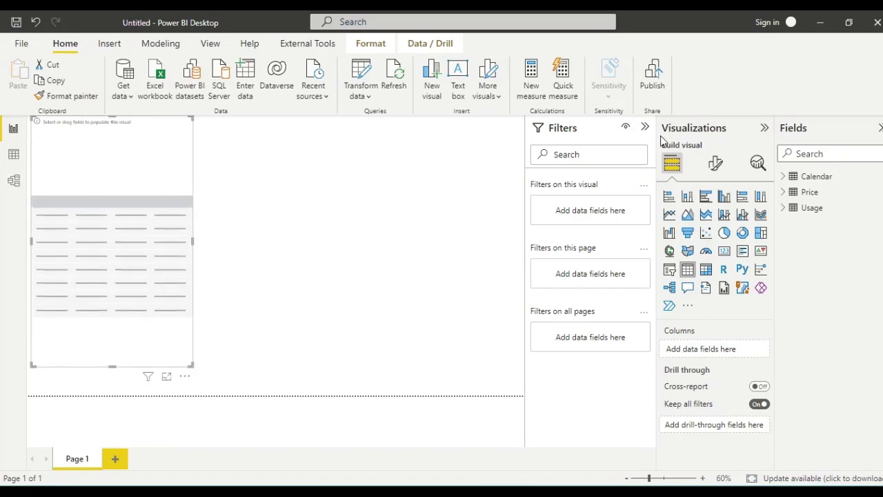
{"action": "left_click", "coordinate": [788, 179]}
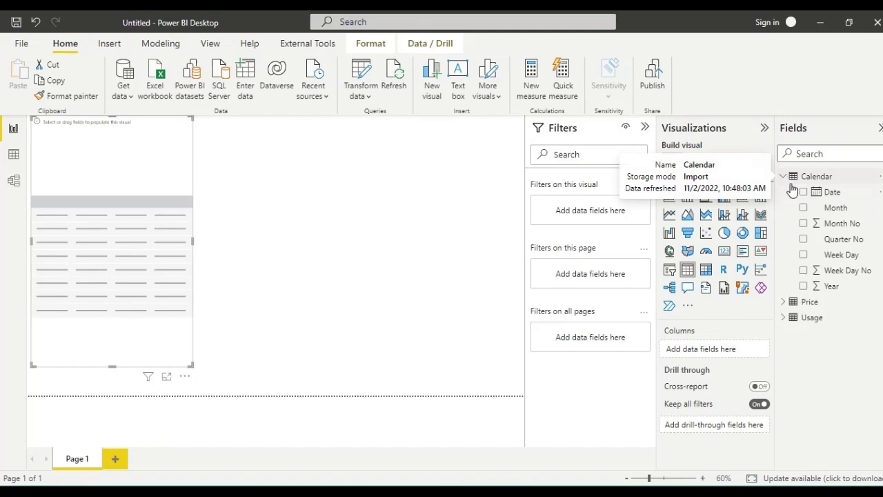
{"action": "left_click", "coordinate": [803, 194]}
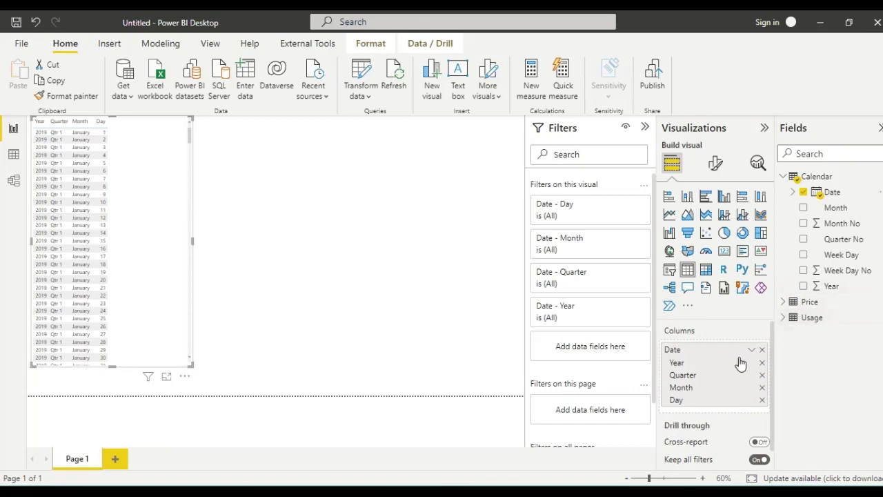
Step: Show Date as plain dates, add Price and Usage columns, and enlarge the table visual
{"action": "right_click", "coordinate": [717, 355]}
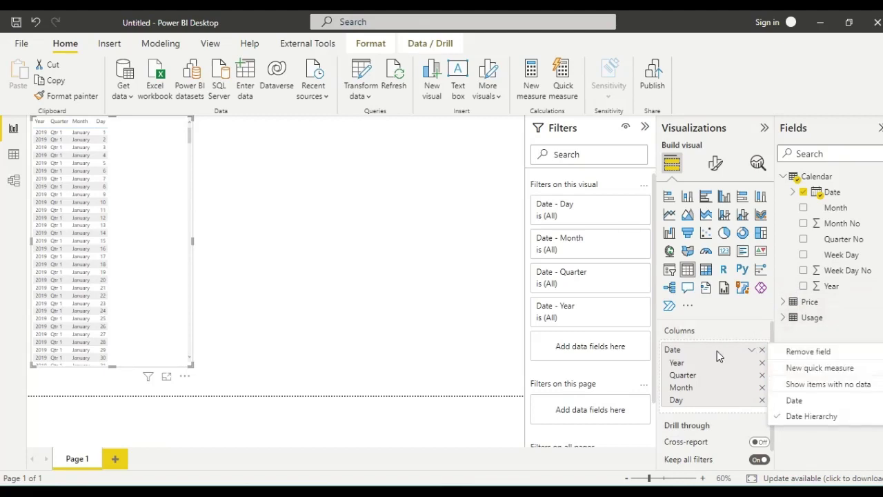
{"action": "left_click", "coordinate": [798, 403]}
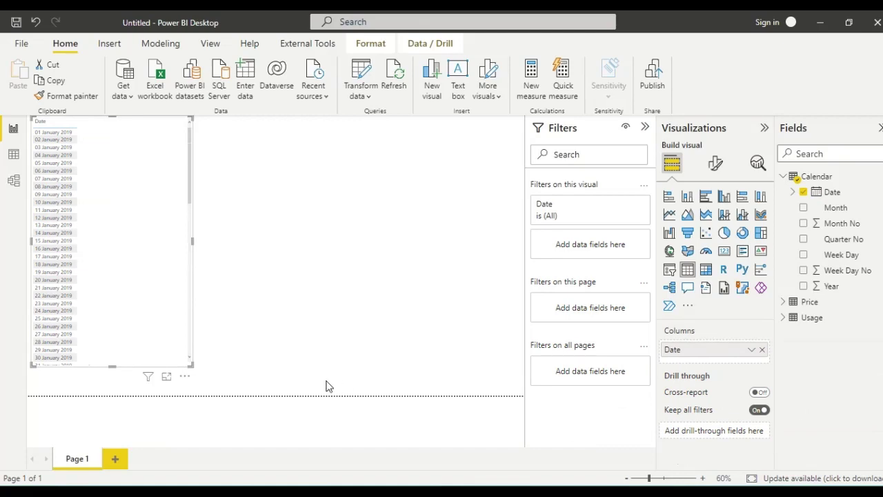
{"action": "left_click", "coordinate": [786, 303]}
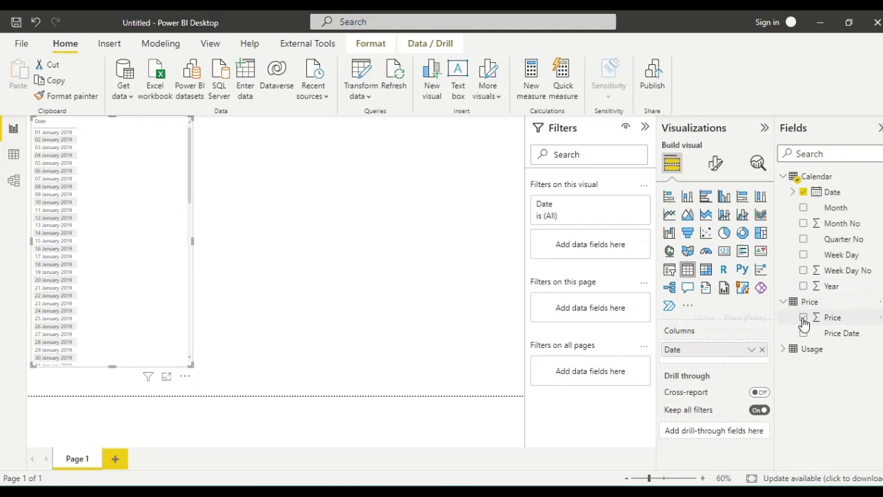
{"action": "left_click", "coordinate": [804, 320]}
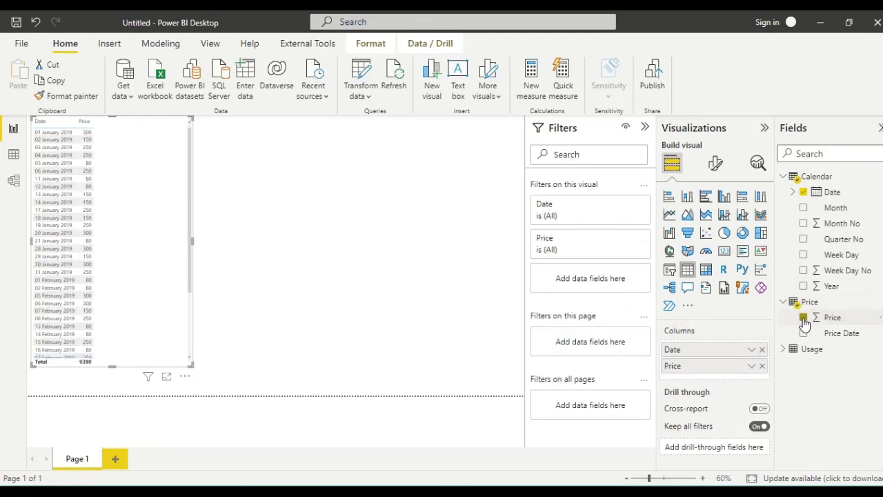
{"action": "left_click", "coordinate": [785, 350]}
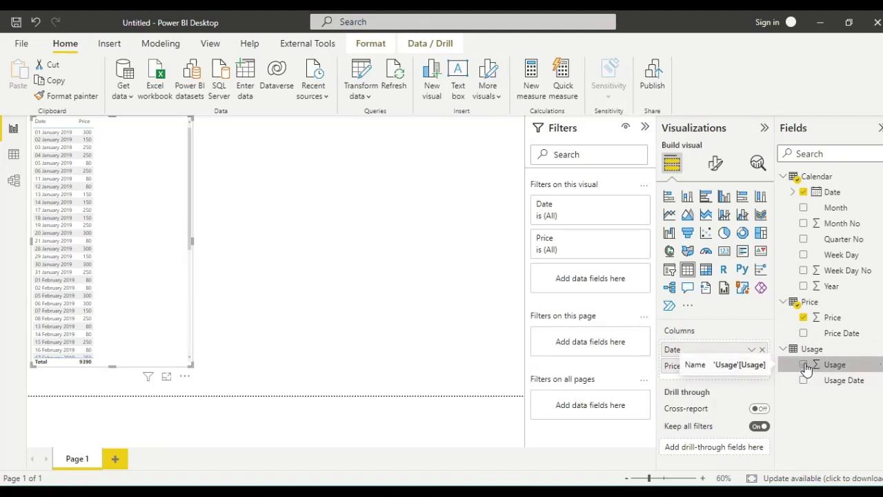
{"action": "left_click", "coordinate": [803, 365]}
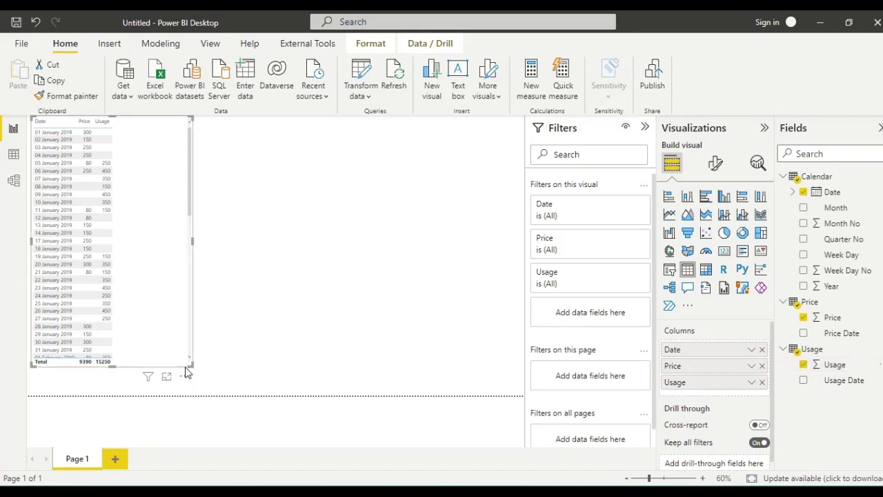
{"action": "left_click_drag", "start_coordinate": [192, 365], "coordinate": [219, 428]}
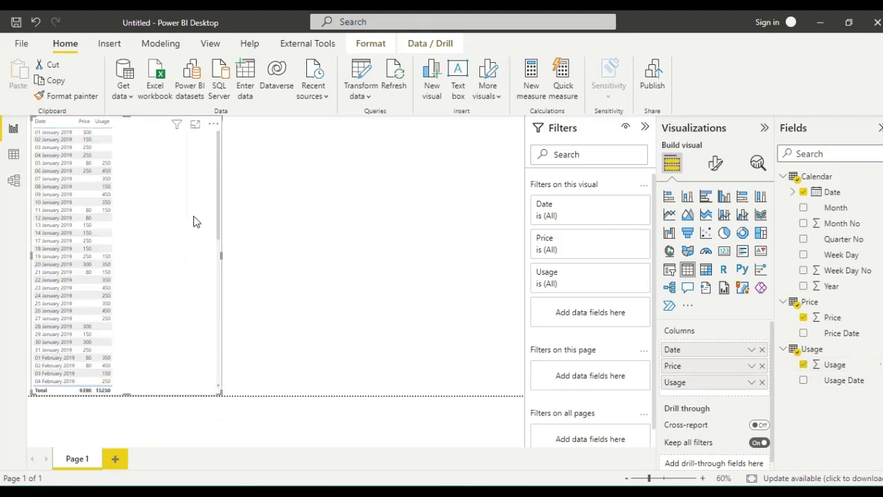
Step: Fine-tune the table visual's width and collapse the Calendar table's fields
{"action": "left_click", "coordinate": [99, 171]}
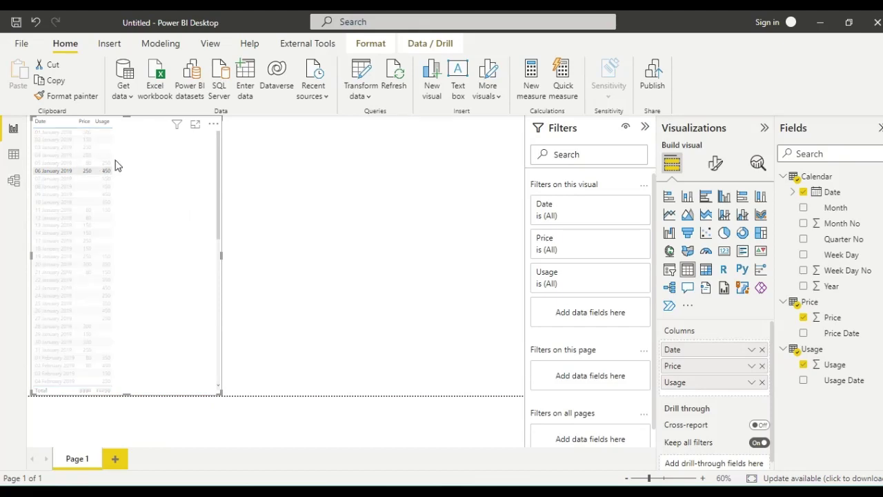
{"action": "left_click", "coordinate": [180, 173]}
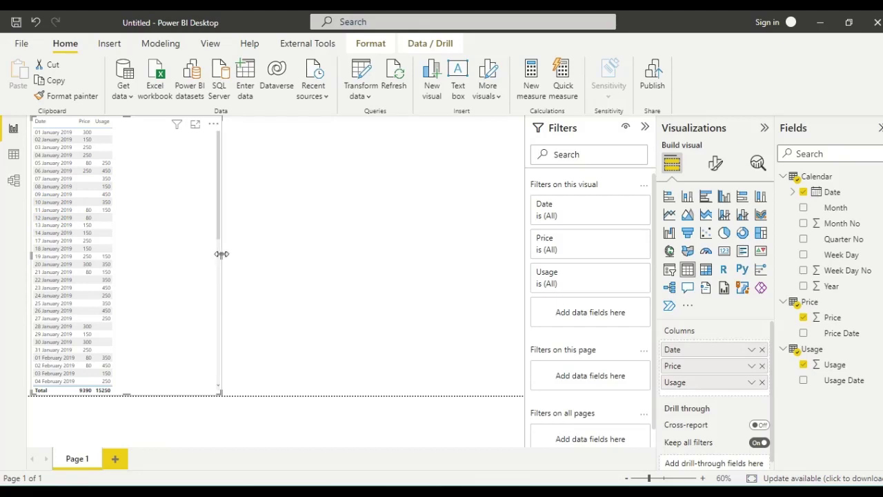
{"action": "left_click_drag", "start_coordinate": [220, 254], "coordinate": [192, 260]}
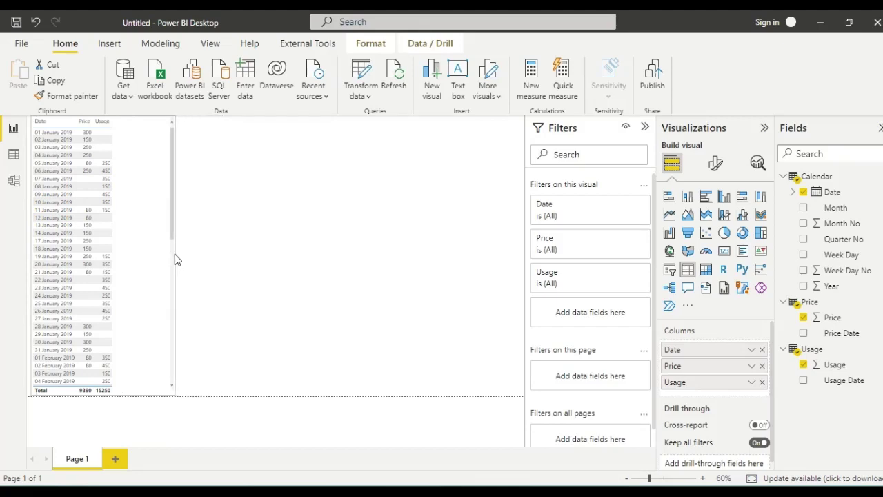
{"action": "left_click_drag", "start_coordinate": [175, 254], "coordinate": [187, 256]}
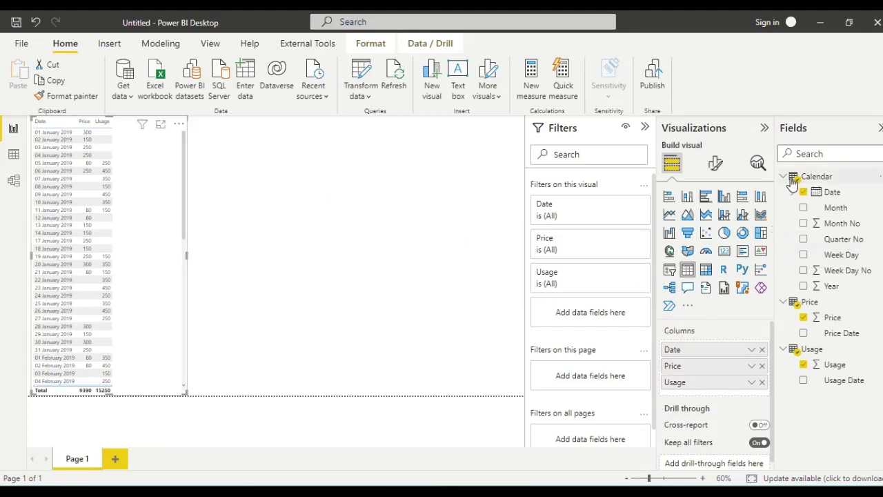
{"action": "left_click", "coordinate": [790, 184]}
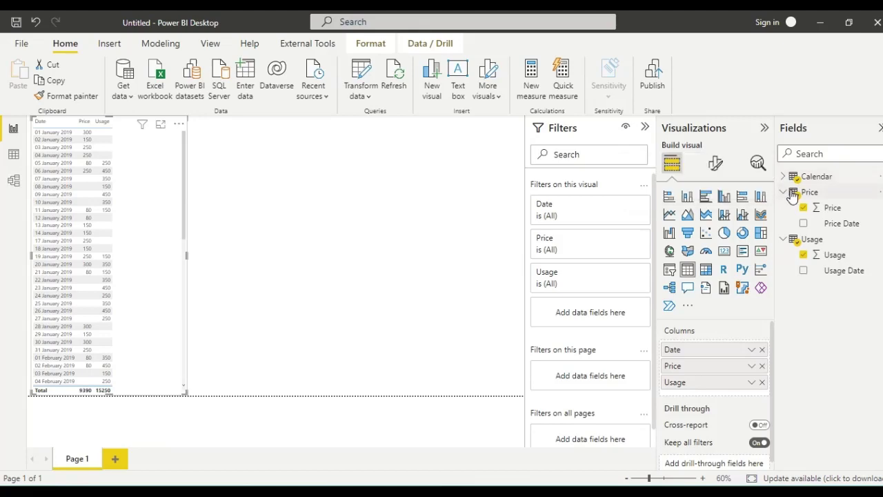
{"action": "left_click", "coordinate": [809, 194]}
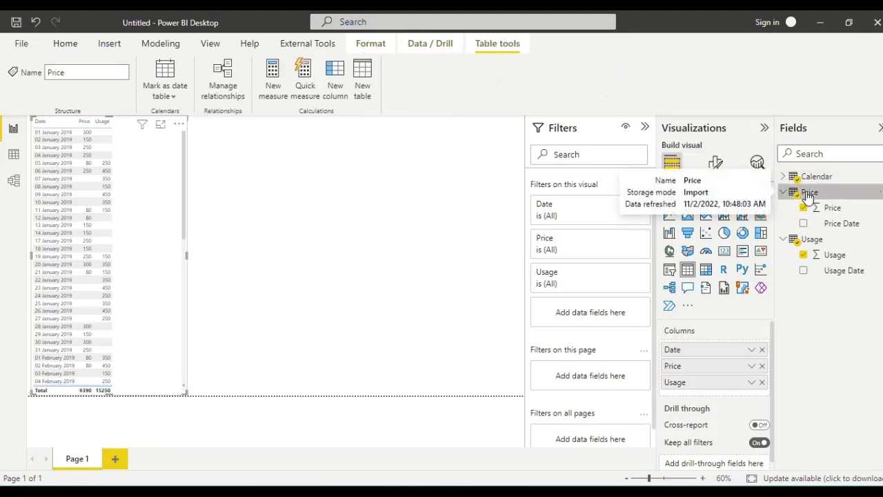
Step: Create the Price table measure TOTAL EXP = SUM('Price'[Price])*SUM('Usage'[Usage])
{"action": "right_click", "coordinate": [808, 196]}
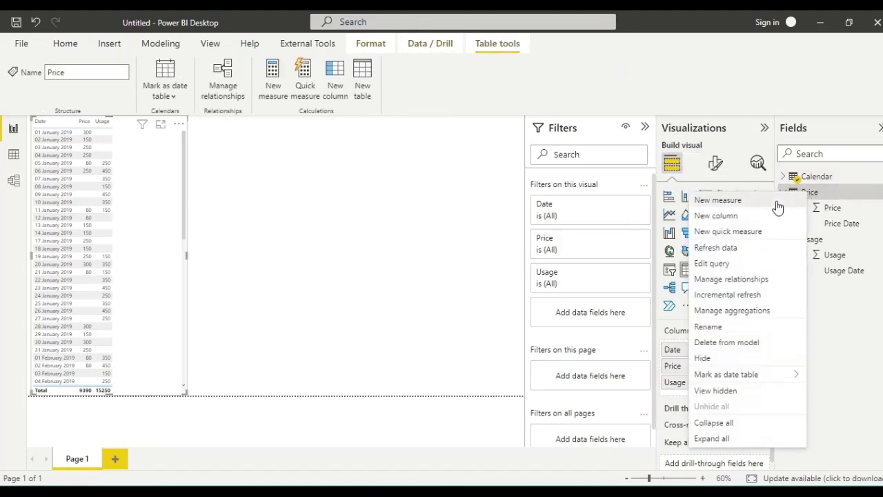
{"action": "left_click", "coordinate": [778, 203]}
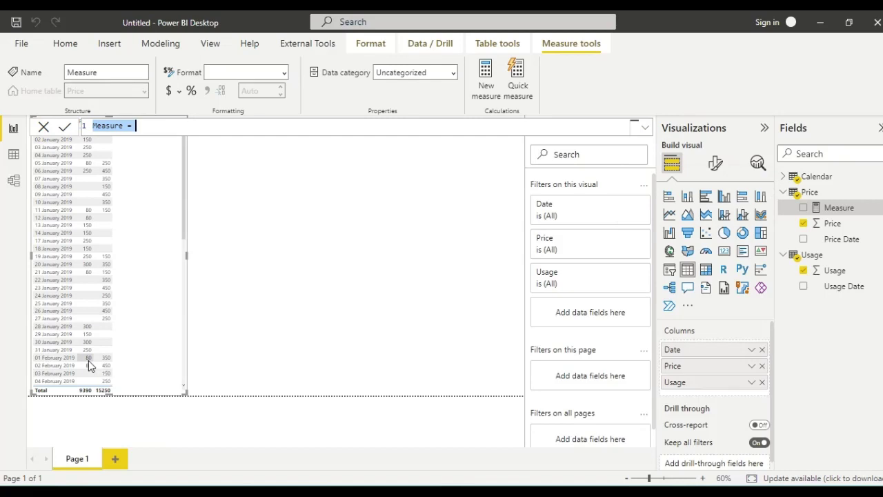
{"action": "type", "text": "TOTAL "}
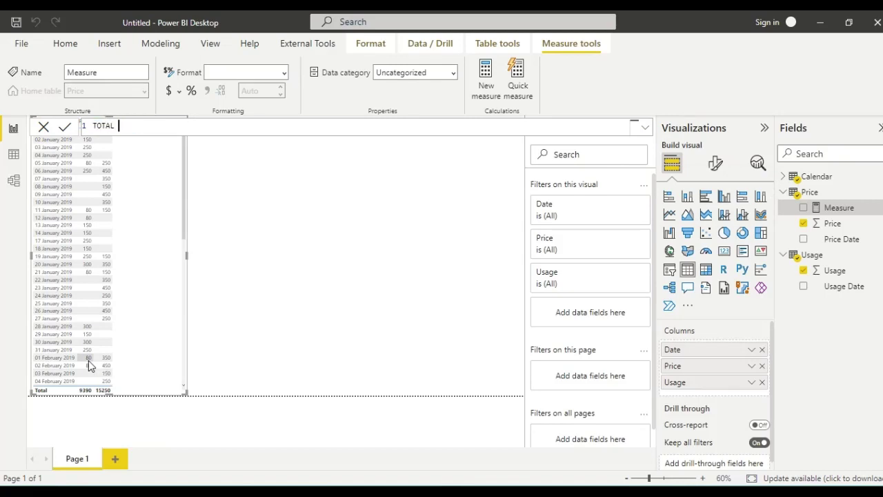
{"action": "type", "text": "EXP = SUM("}
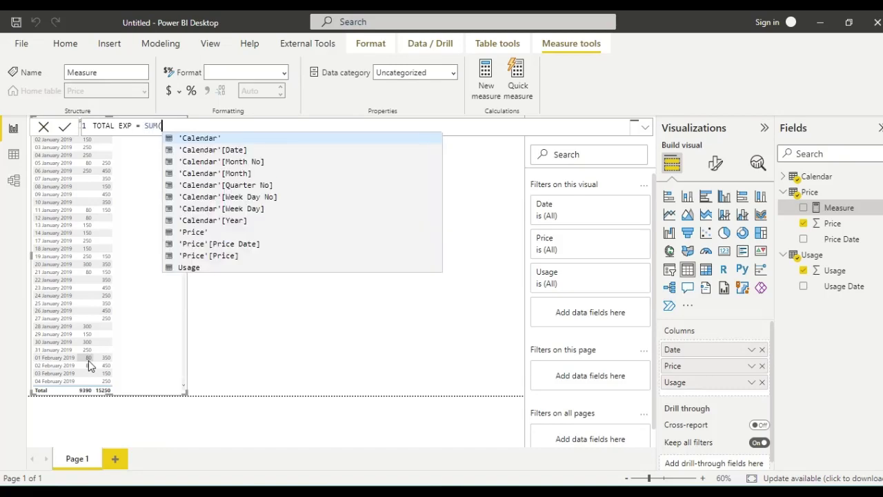
{"action": "type", "text": "'S"}
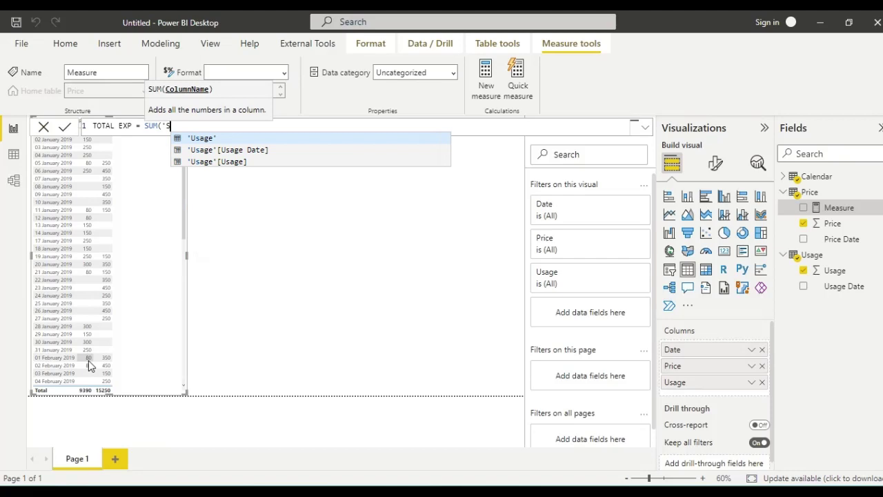
{"action": "key", "text": "BackSpace"}
{"action": "type", "text": "P"}
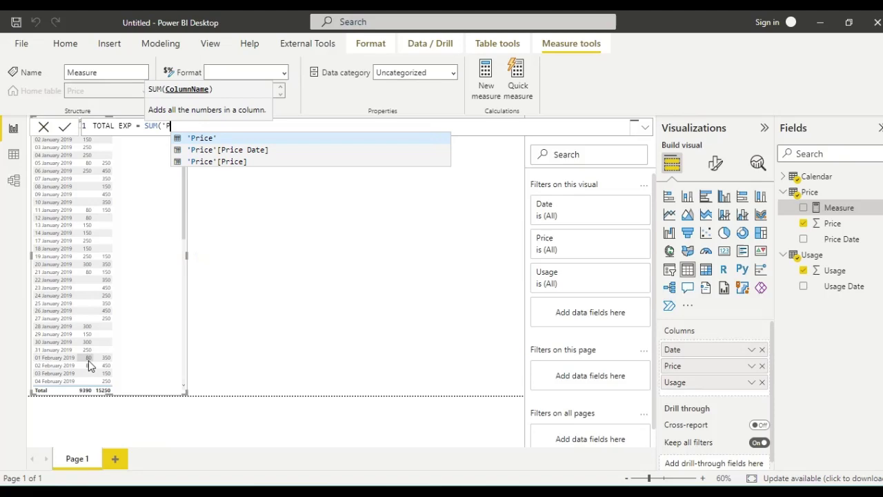
{"action": "key", "text": "Down"}
{"action": "key", "text": "Down"}
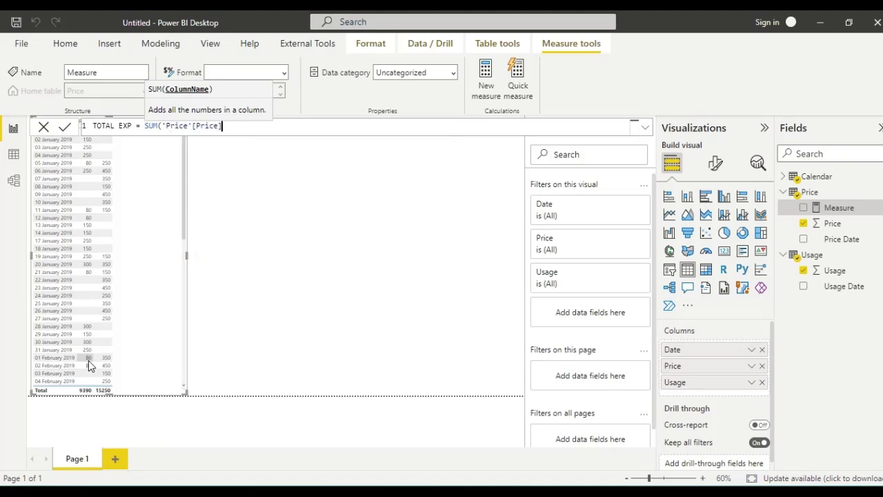
{"action": "key", "text": "Tab"}
{"action": "type", "text": ")"}
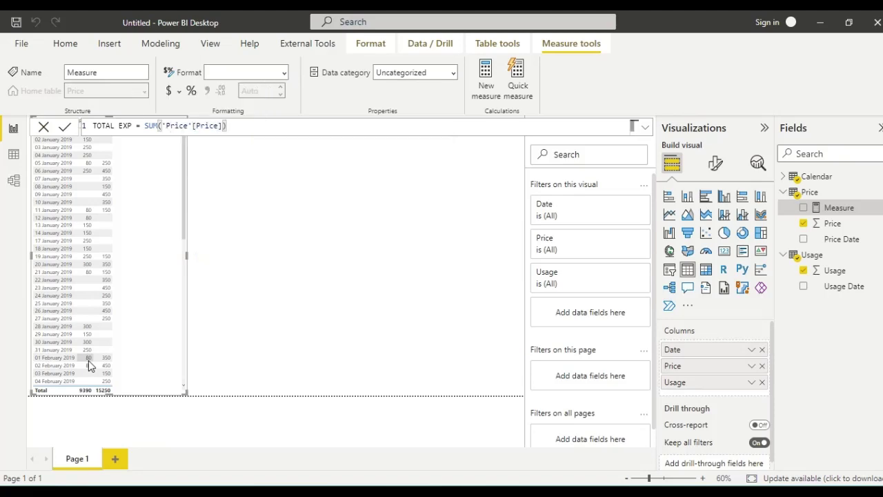
{"action": "type", "text": "*"}
{"action": "type", "text": "SUM"}
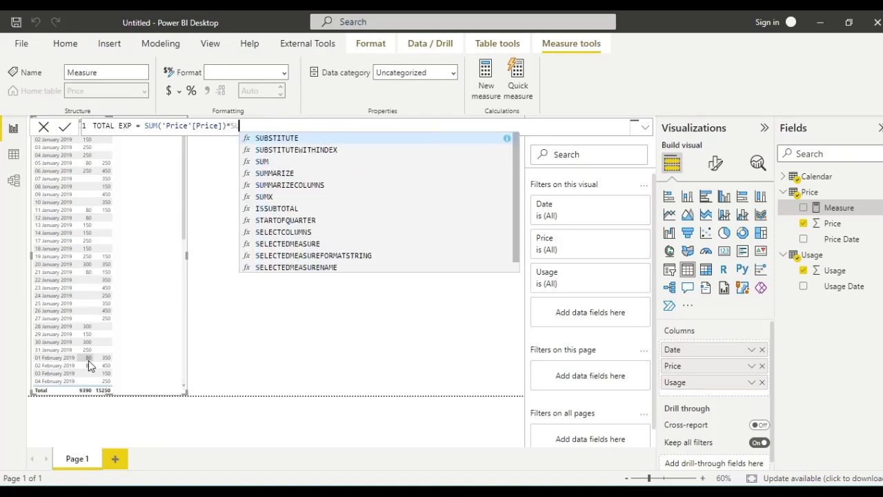
{"action": "type", "text": "('"}
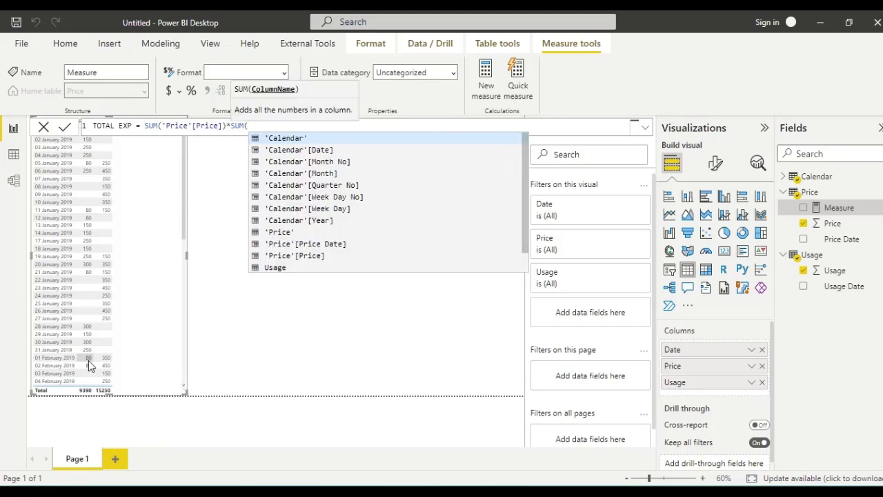
{"action": "type", "text": "U"}
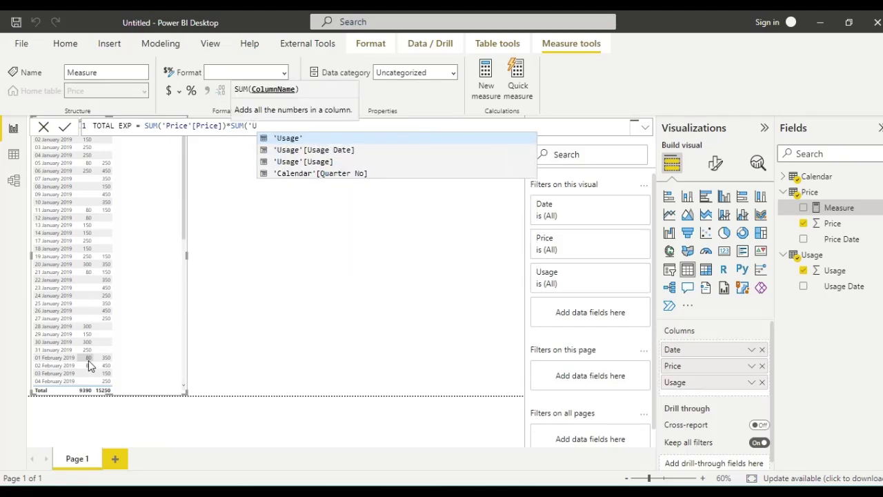
{"action": "key", "text": "Down"}
{"action": "key", "text": "Down"}
{"action": "key", "text": "Tab"}
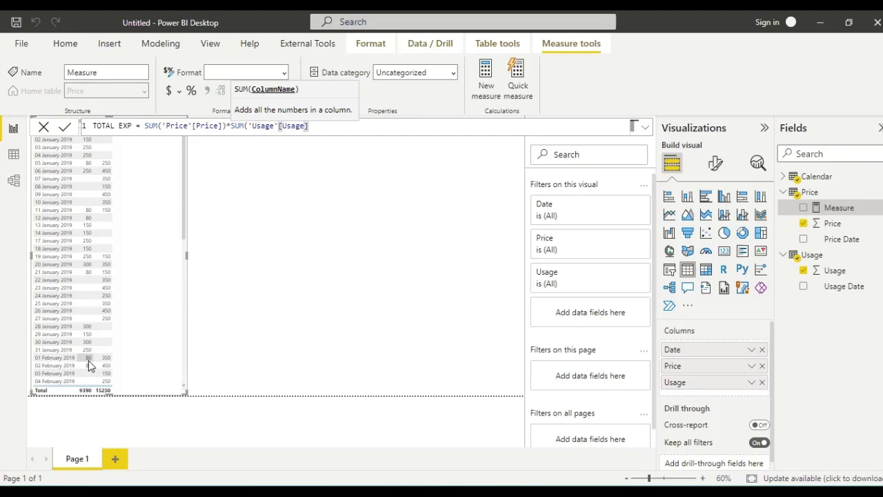
{"action": "type", "text": ")"}
{"action": "key", "text": "Return"}
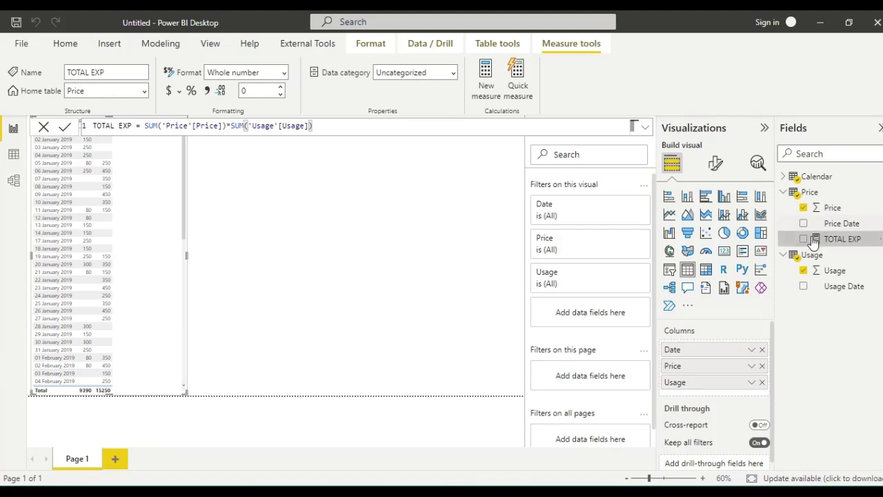
Step: Add the TOTAL EXP measure as a column in the table visual
{"action": "left_click_drag", "start_coordinate": [807, 239], "coordinate": [699, 395]}
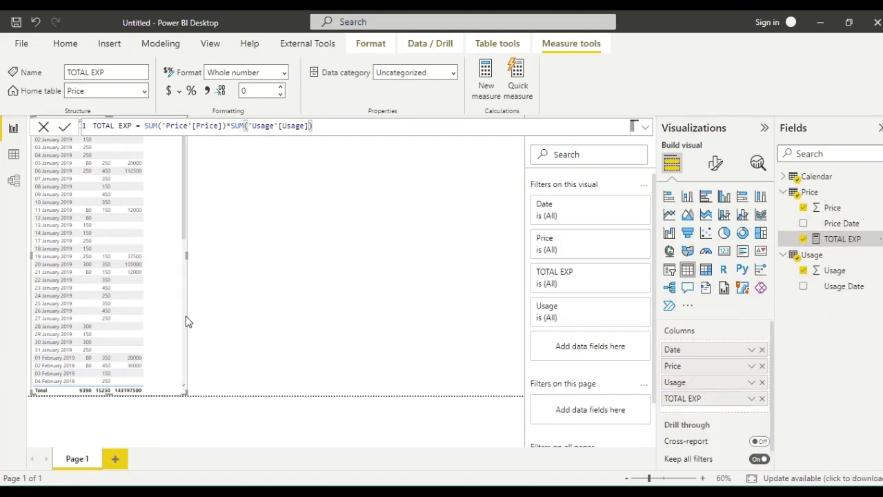
{"action": "left_click", "coordinate": [224, 261]}
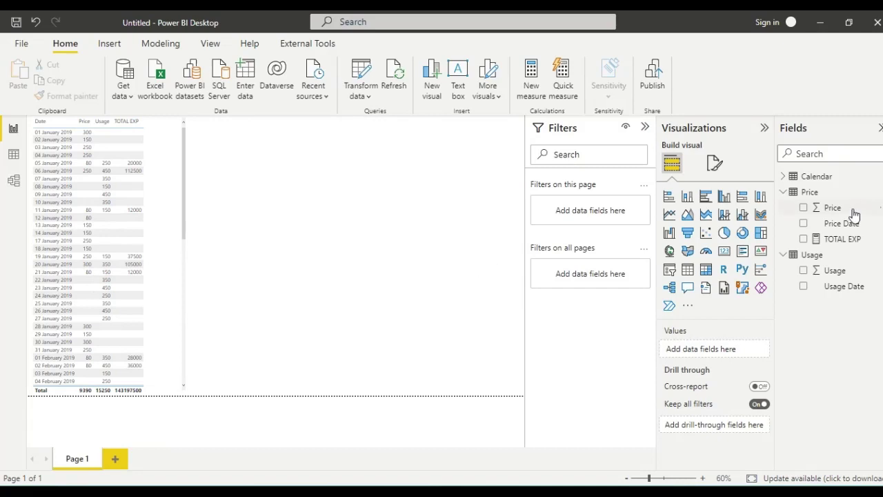
Step: Add a new measure to the Price table and name it NEW =
{"action": "right_click", "coordinate": [806, 198]}
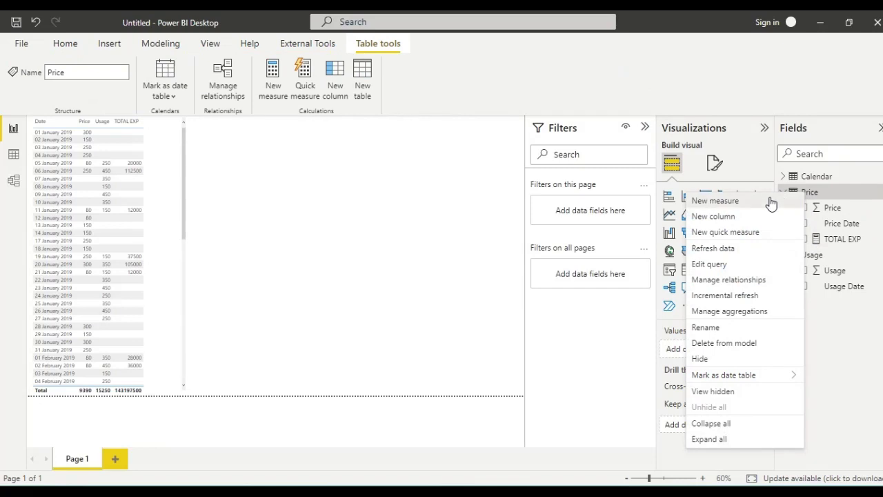
{"action": "left_click", "coordinate": [715, 201]}
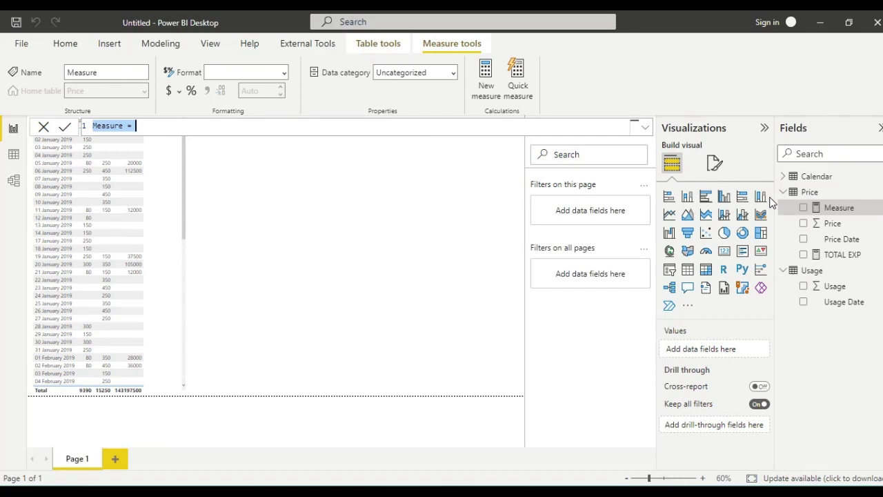
{"action": "type", "text": "N"}
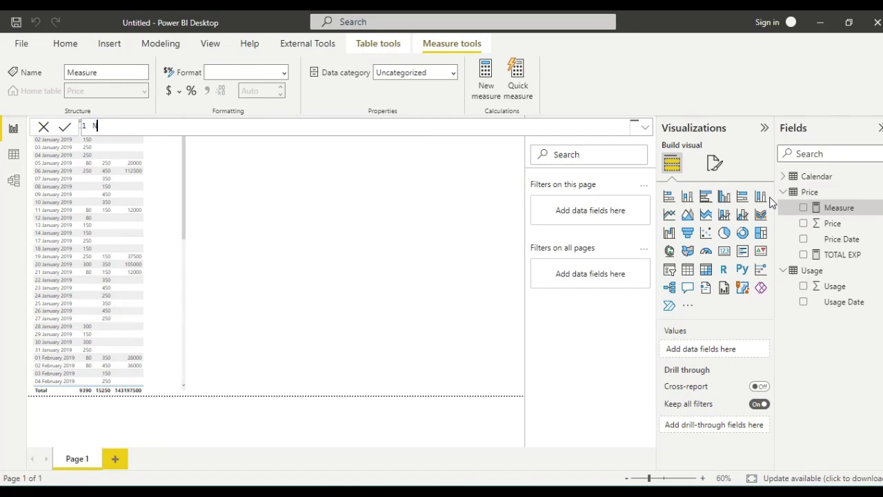
{"action": "type", "text": "EW PRI"}
{"action": "key", "text": "BackSpace"}
{"action": "key", "text": "BackSpace"}
{"action": "key", "text": "BackSpace"}
{"action": "type", "text": "="}
Step: Start the formula with LASTNONBLANKVALUE(DATESBETWEEN('Calendar'[Date], BLANK()
{"action": "type", "text": "L"}
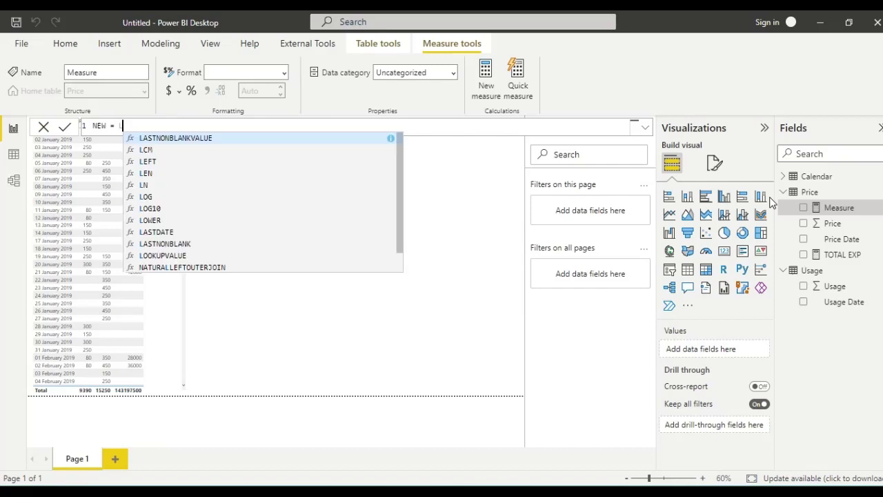
{"action": "key", "text": "Tab"}
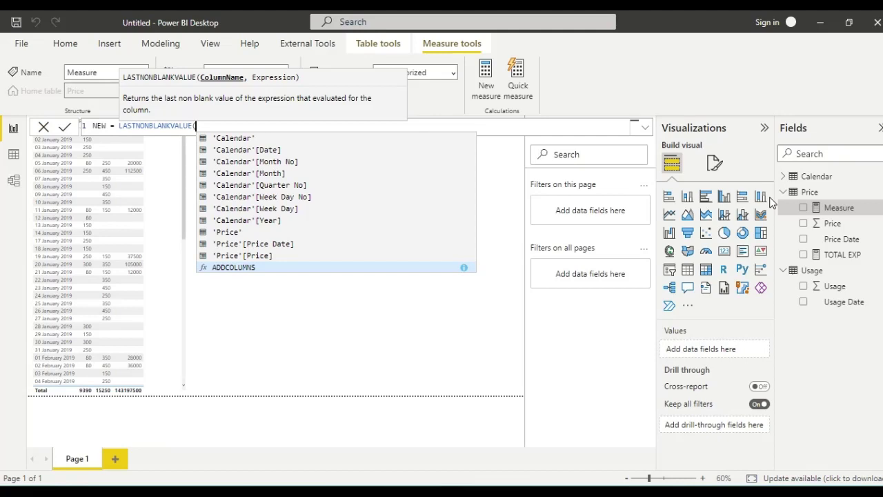
{"action": "type", "text": "DAT"}
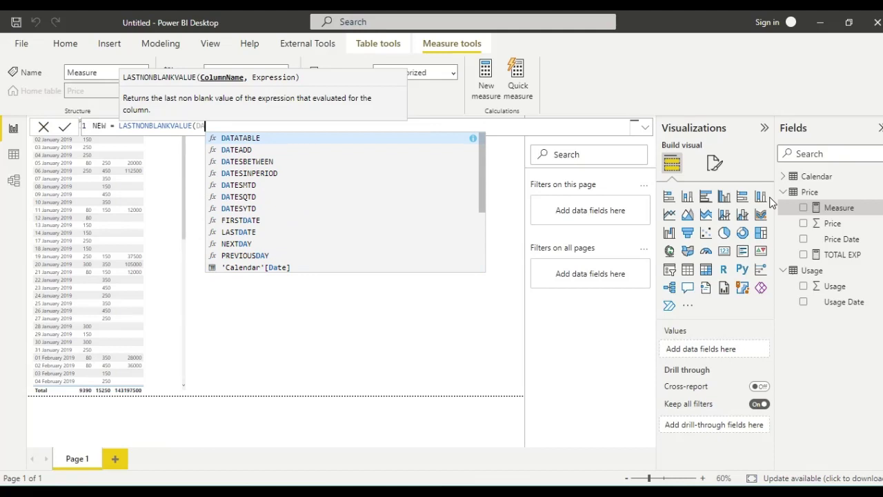
{"action": "key", "text": "Down"}
{"action": "key", "text": "Down"}
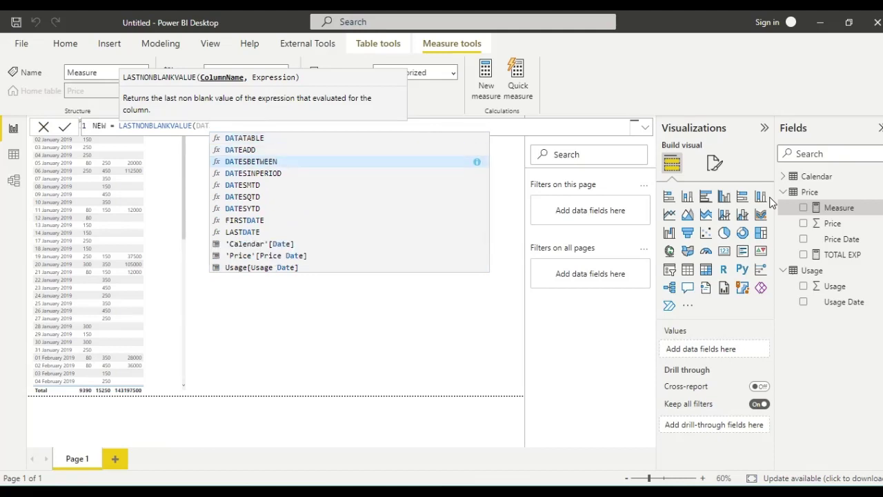
{"action": "key", "text": "Tab"}
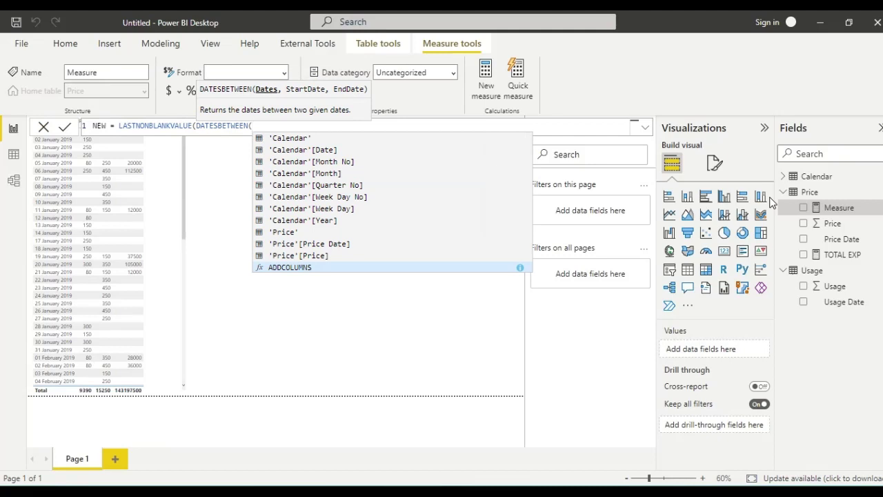
{"action": "key", "text": "Up"}
{"action": "key", "text": "Up"}
{"action": "key", "text": "Up"}
{"action": "key", "text": "Up"}
{"action": "key", "text": "Up"}
{"action": "key", "text": "Up"}
{"action": "key", "text": "Up"}
{"action": "key", "text": "Up"}
{"action": "key", "text": "Up"}
{"action": "key", "text": "Up"}
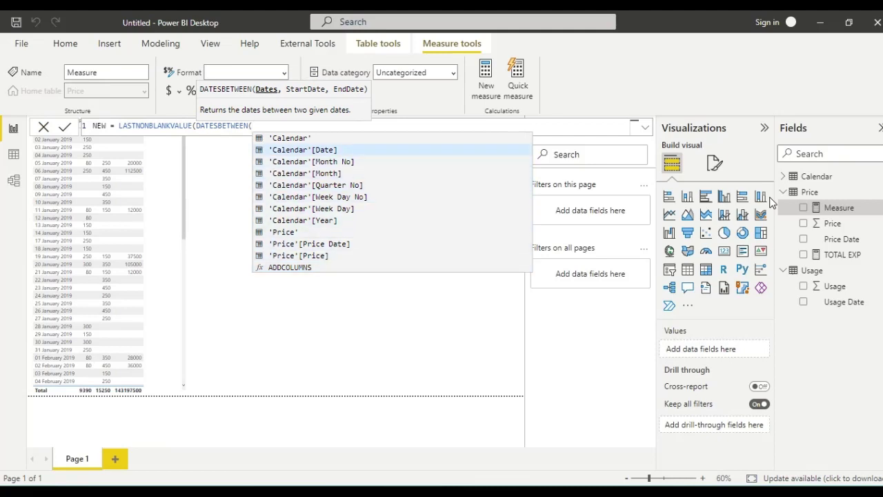
{"action": "key", "text": "Tab"}
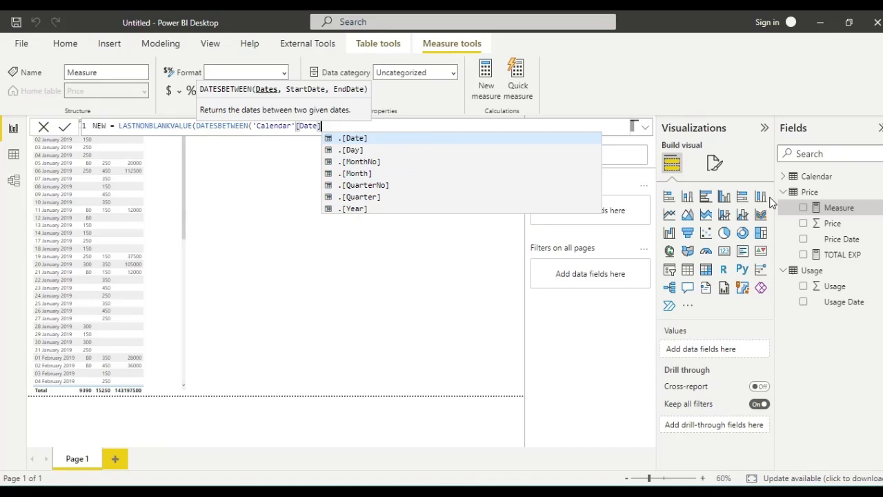
{"action": "type", "text": ","}
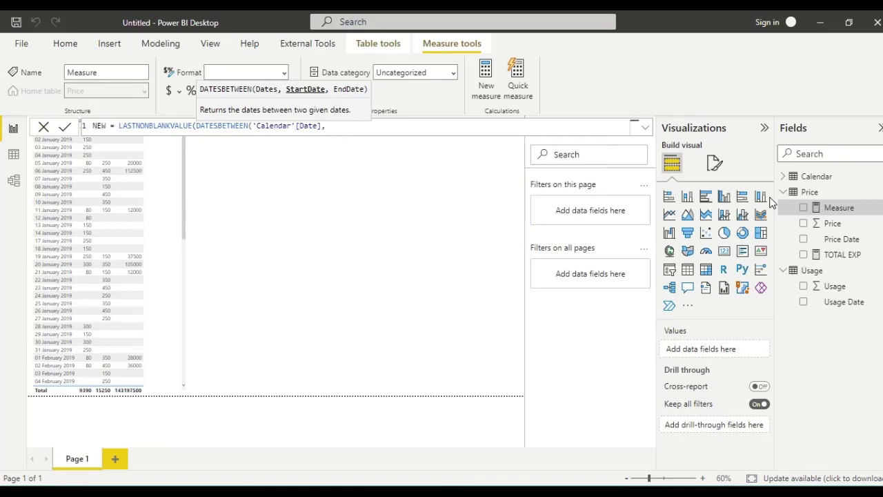
{"action": "type", "text": " B"}
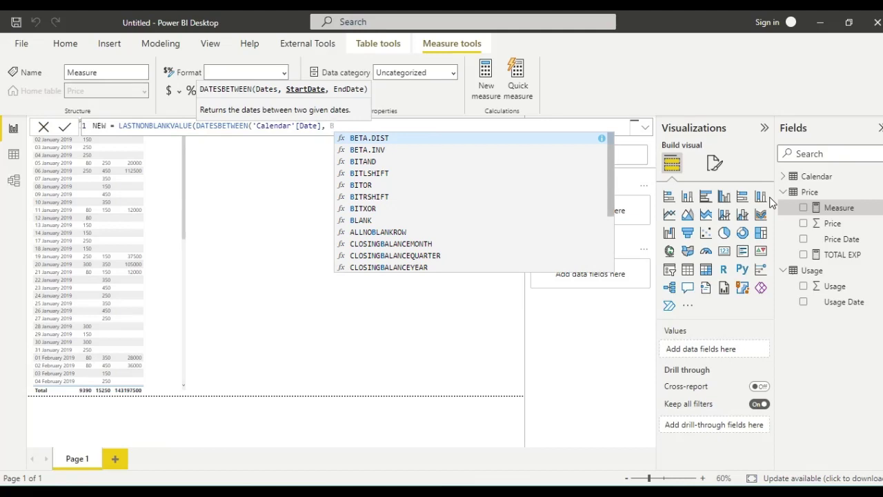
{"action": "type", "text": "LA"}
{"action": "key", "text": "Tab"}
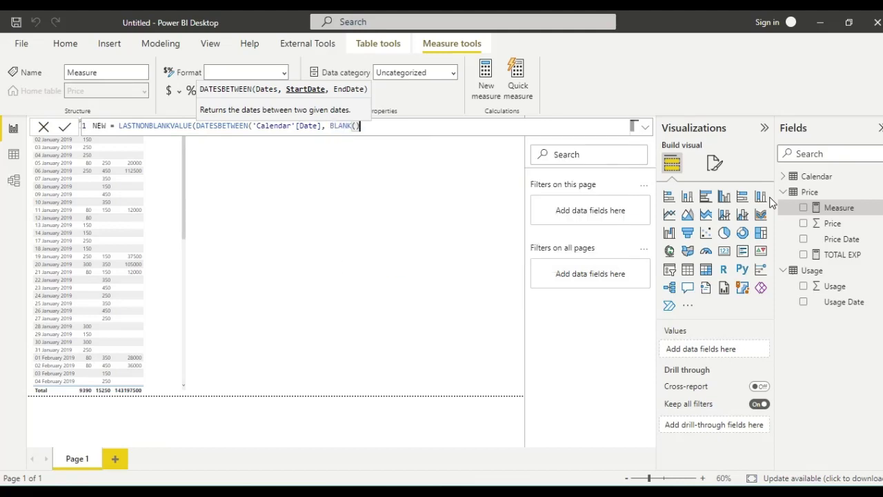
Step: Finish the formula with MAX('Calendar'[Date])), MAX('Price'[Price]))
{"action": "type", "text": ", M"}
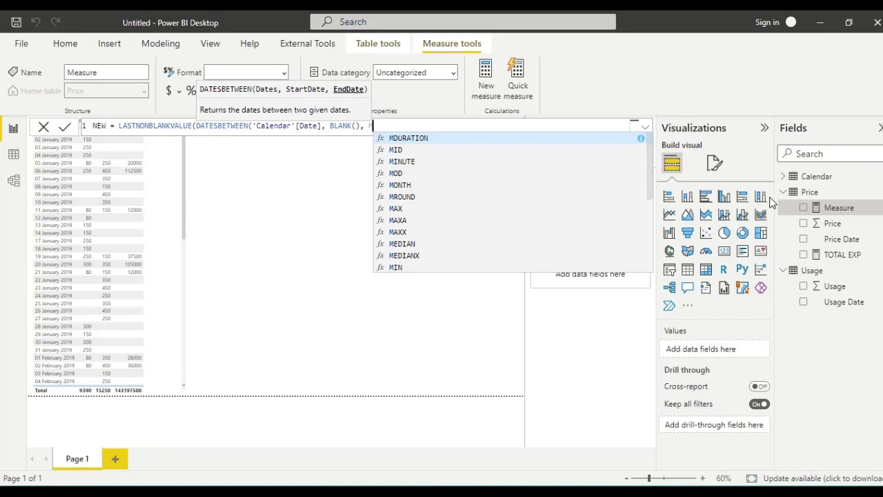
{"action": "type", "text": "AX("}
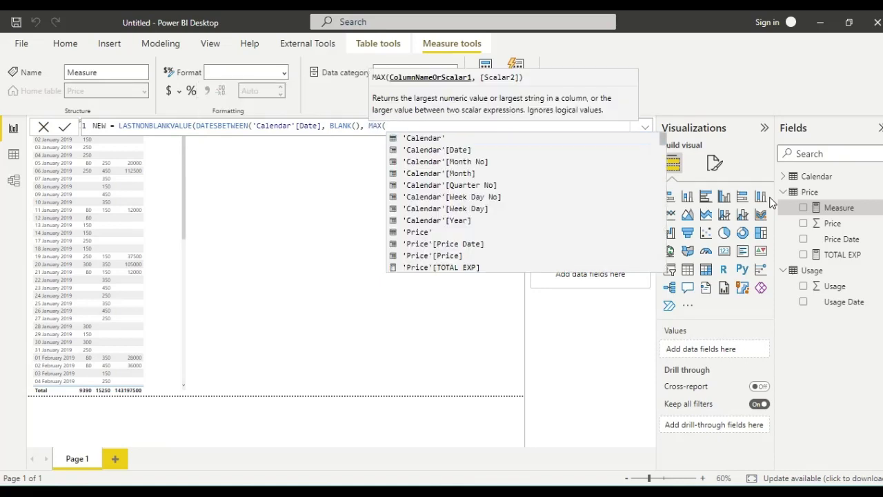
{"action": "key", "text": "Down"}
{"action": "key", "text": "Down"}
{"action": "key", "text": "Down"}
{"action": "key", "text": "Down"}
{"action": "key", "text": "Down"}
{"action": "key", "text": "Down"}
{"action": "key", "text": "Down"}
{"action": "key", "text": "Down"}
{"action": "key", "text": "Down"}
{"action": "key", "text": "Down"}
{"action": "key", "text": "Down"}
{"action": "key", "text": "Down"}
{"action": "key", "text": "Down"}
{"action": "key", "text": "Down"}
{"action": "key", "text": "Up"}
{"action": "key", "text": "Up"}
{"action": "key", "text": "Up"}
{"action": "key", "text": "Up"}
{"action": "key", "text": "Up"}
{"action": "key", "text": "Up"}
{"action": "key", "text": "Up"}
{"action": "key", "text": "Up"}
{"action": "key", "text": "Up"}
{"action": "key", "text": "Up"}
{"action": "key", "text": "Up"}
{"action": "key", "text": "Up"}
{"action": "key", "text": "Up"}
{"action": "key", "text": "Up"}
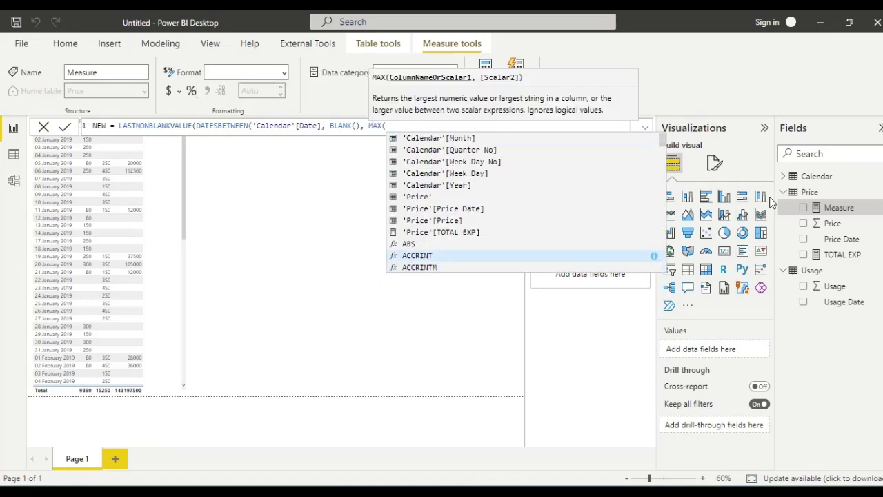
{"action": "key", "text": "Down"}
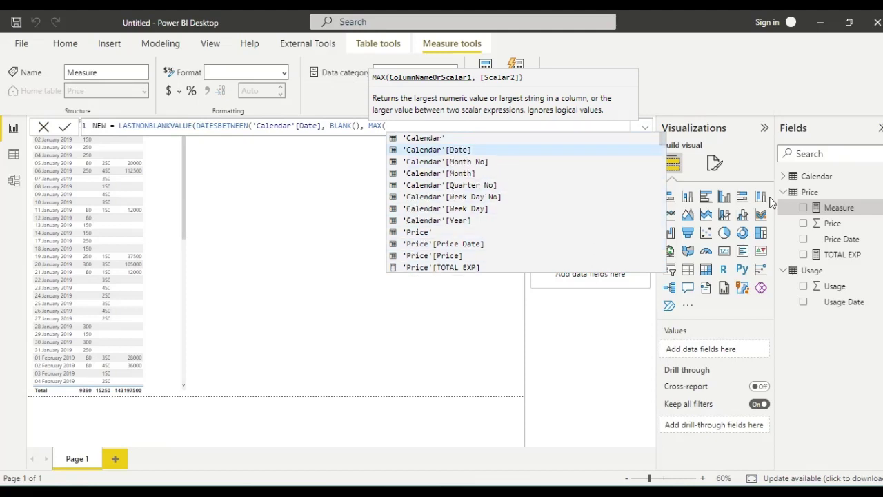
{"action": "key", "text": "Tab"}
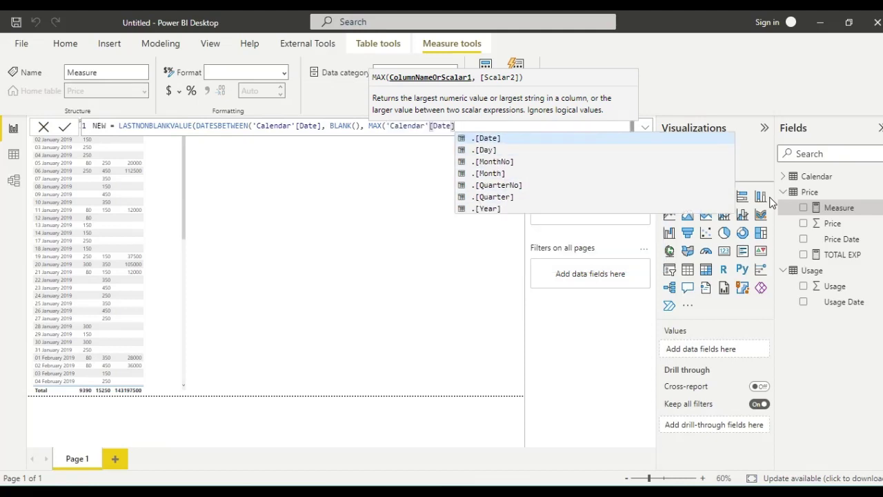
{"action": "type", "text": "))"}
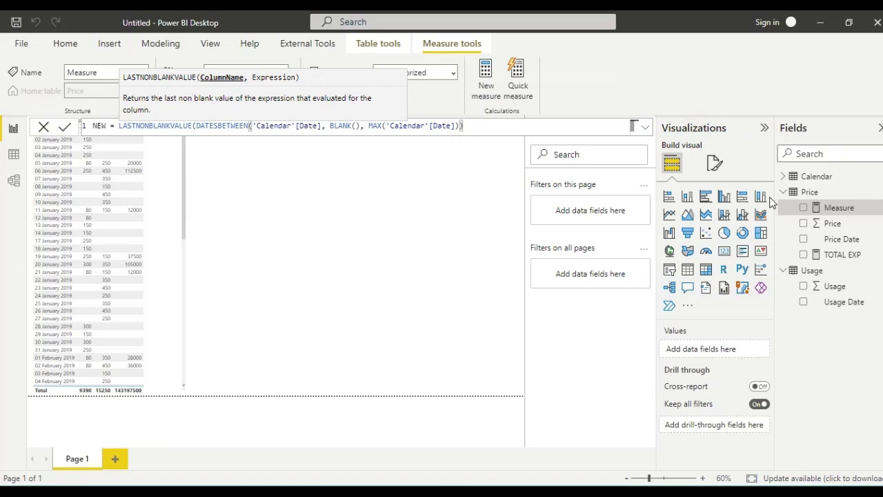
{"action": "type", "text": ", M"}
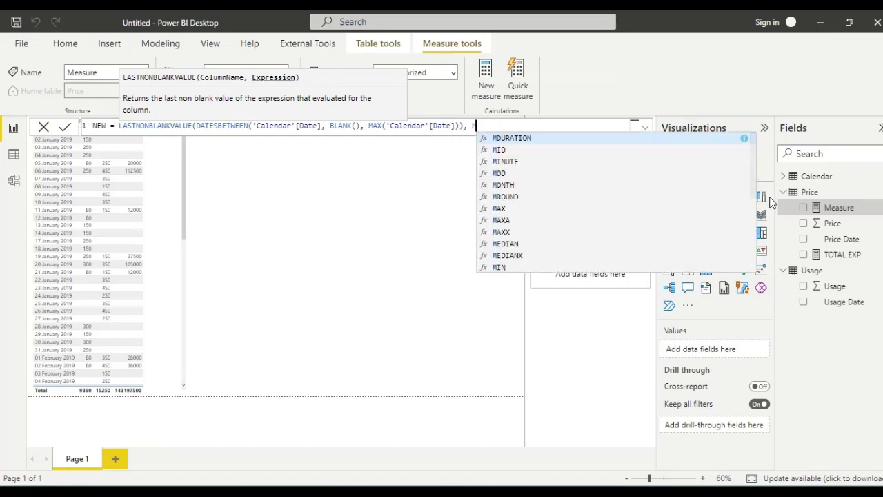
{"action": "type", "text": "AX"}
{"action": "type", "text": "("}
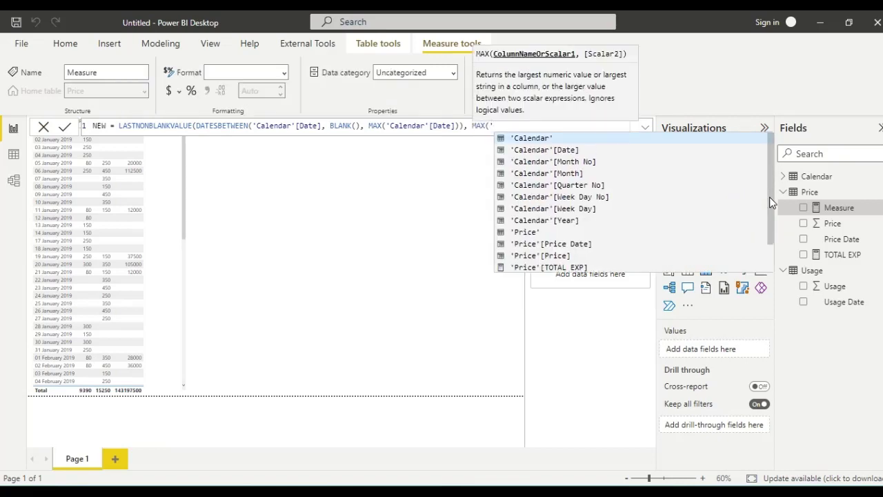
{"action": "type", "text": "'P"}
{"action": "key", "text": "Down"}
{"action": "key", "text": "Down"}
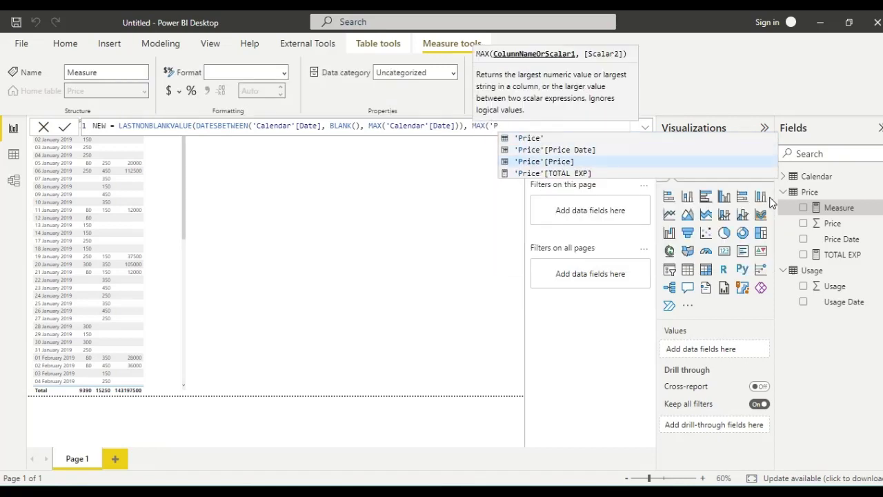
{"action": "key", "text": "Tab"}
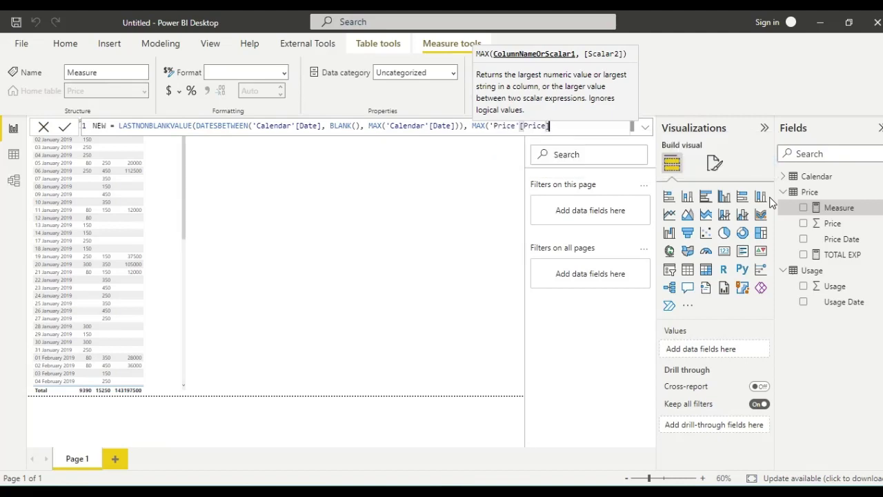
{"action": "type", "text": "))"}
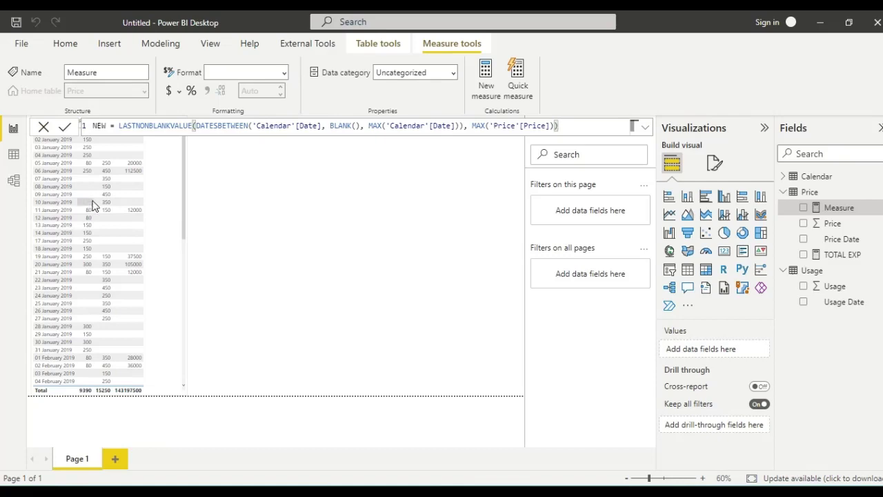
Step: Commit the NEW measure, add it to the table visual, and widen the visual to fit
{"action": "left_click", "coordinate": [185, 242]}
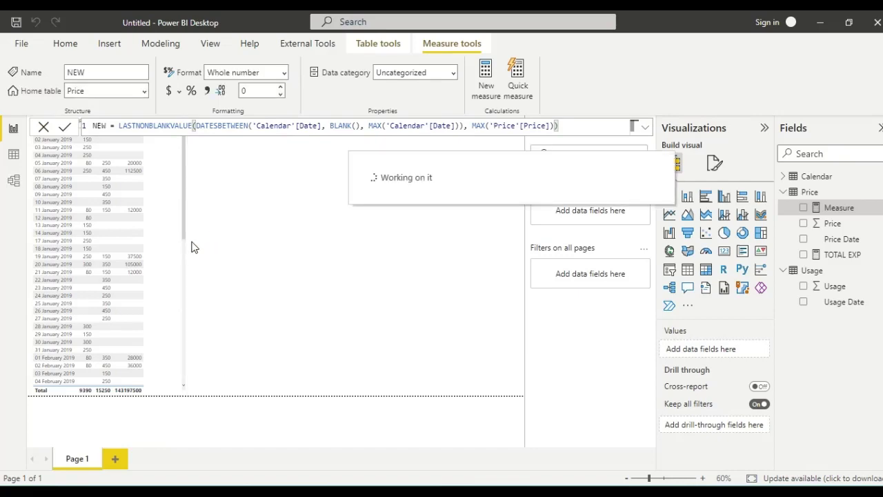
{"action": "left_click", "coordinate": [166, 239]}
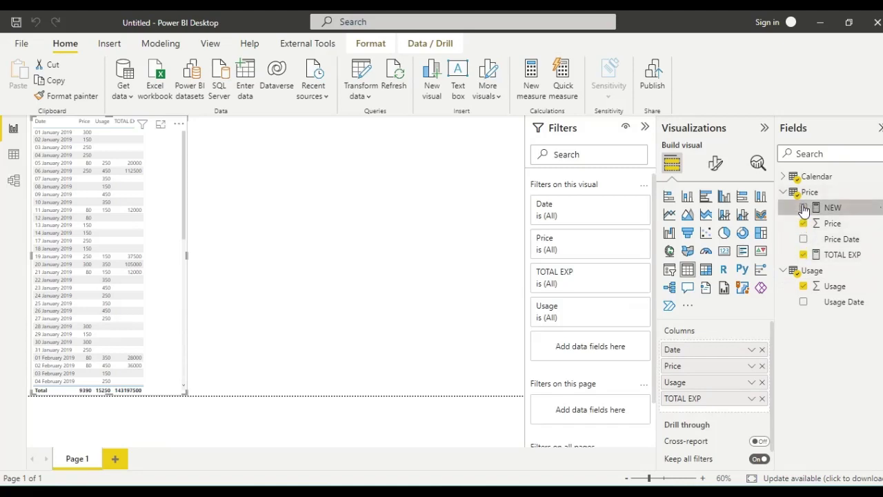
{"action": "left_click", "coordinate": [804, 207]}
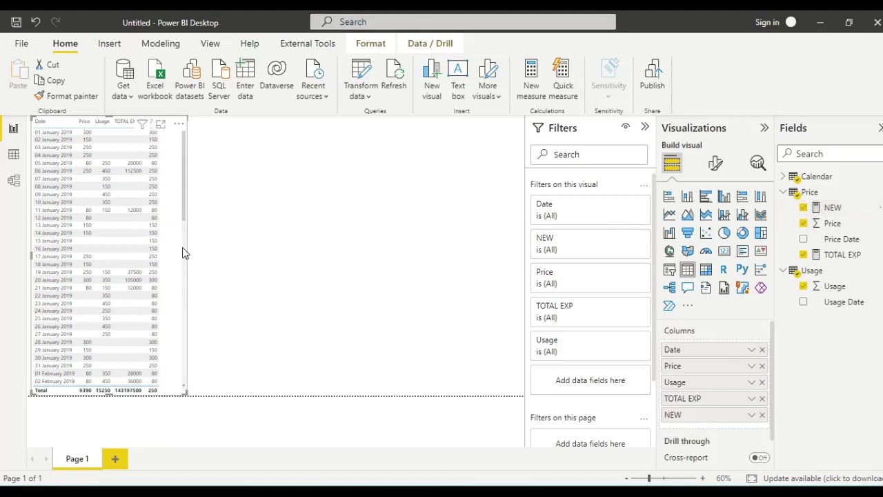
{"action": "left_click_drag", "start_coordinate": [186, 256], "coordinate": [343, 248]}
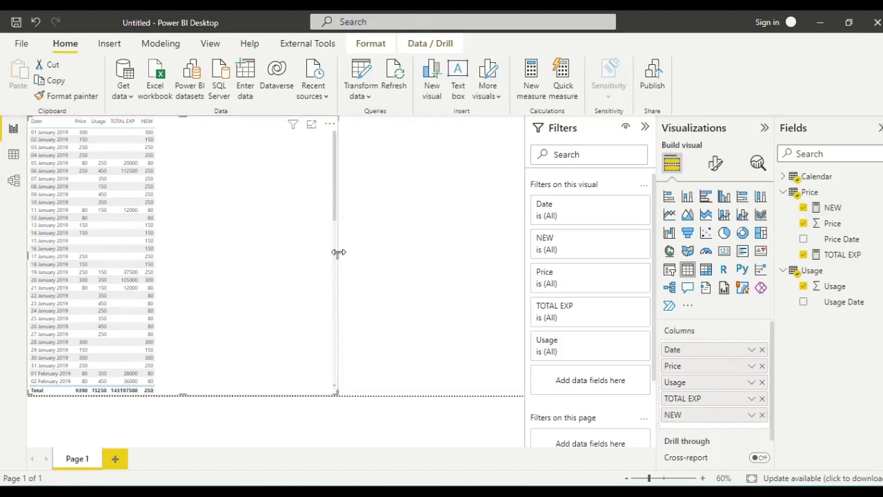
{"action": "left_click_drag", "start_coordinate": [337, 252], "coordinate": [310, 253]}
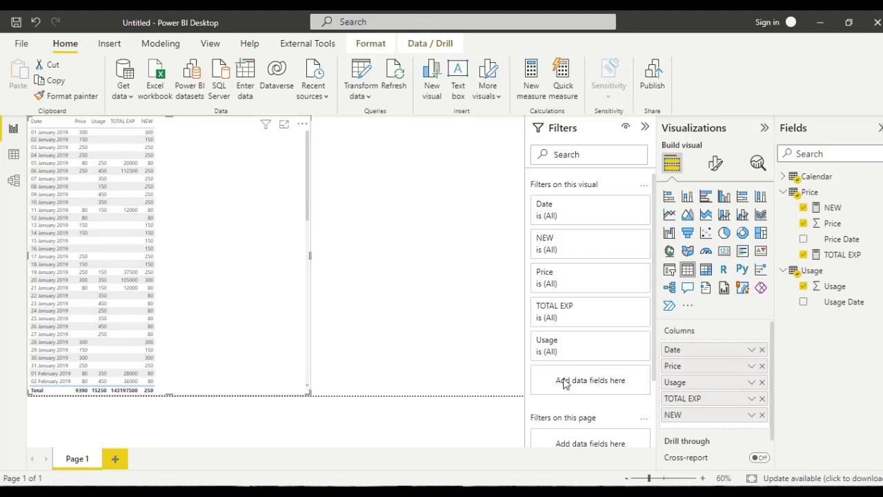
Step: Apply an 'is not blank' condition to the Usage filter card for the table visual
{"action": "left_click", "coordinate": [625, 343]}
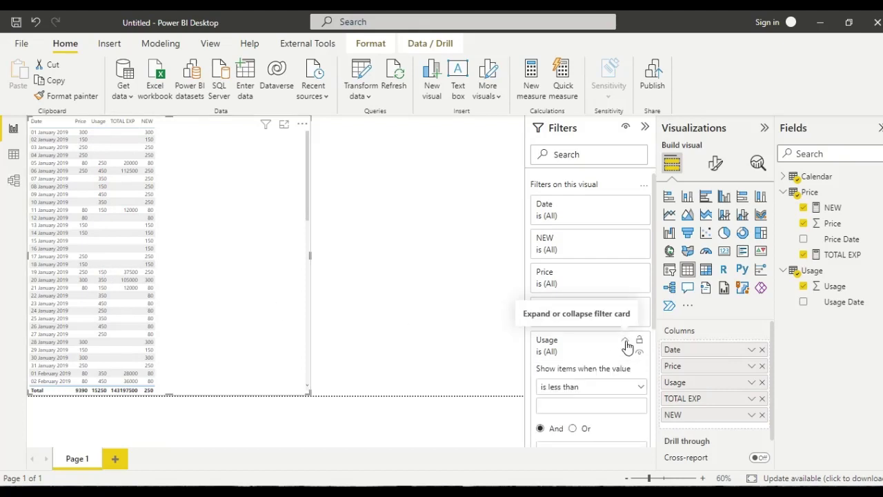
{"action": "left_click", "coordinate": [635, 388]}
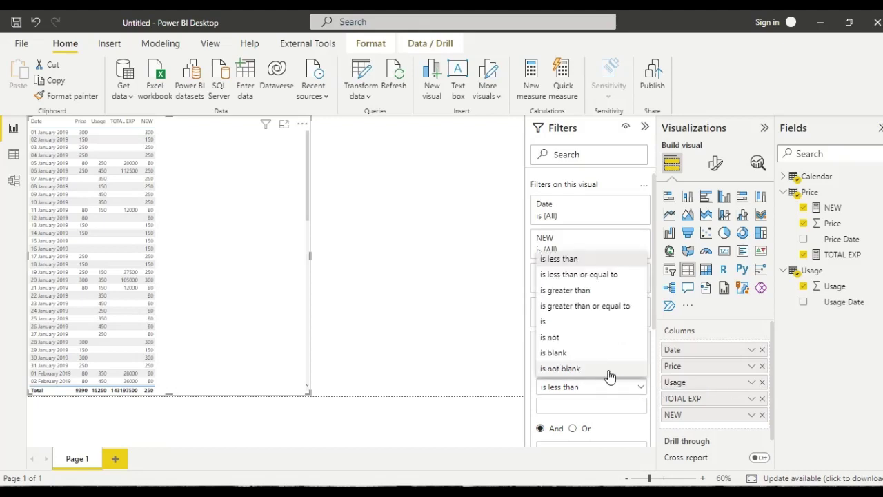
{"action": "left_click", "coordinate": [610, 371]}
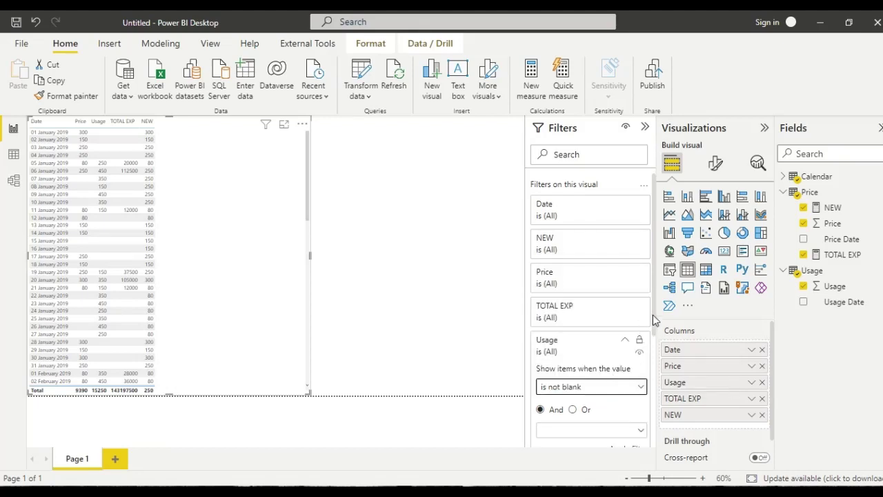
{"action": "scroll", "coordinate": [640, 336], "scroll_direction": "down", "scroll_amount": 3}
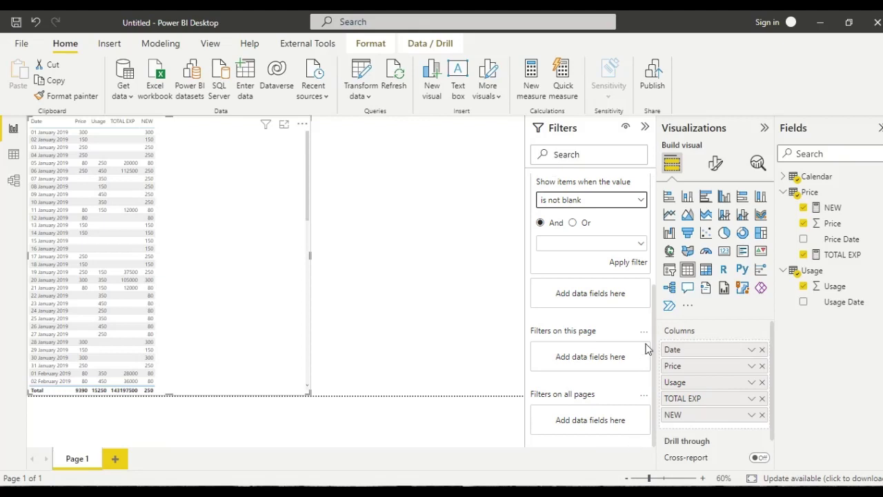
{"action": "left_click", "coordinate": [628, 263]}
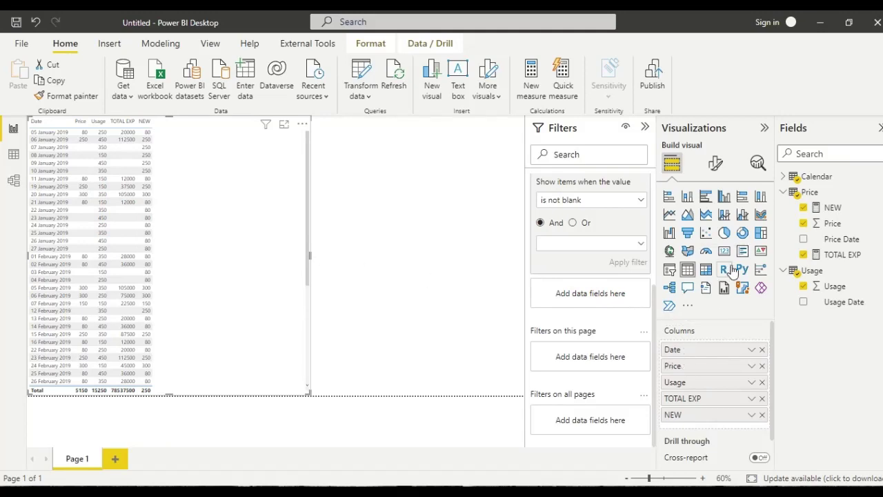
Step: Start a new measure in the Price table
{"action": "left_click", "coordinate": [806, 192]}
{"action": "right_click", "coordinate": [804, 195]}
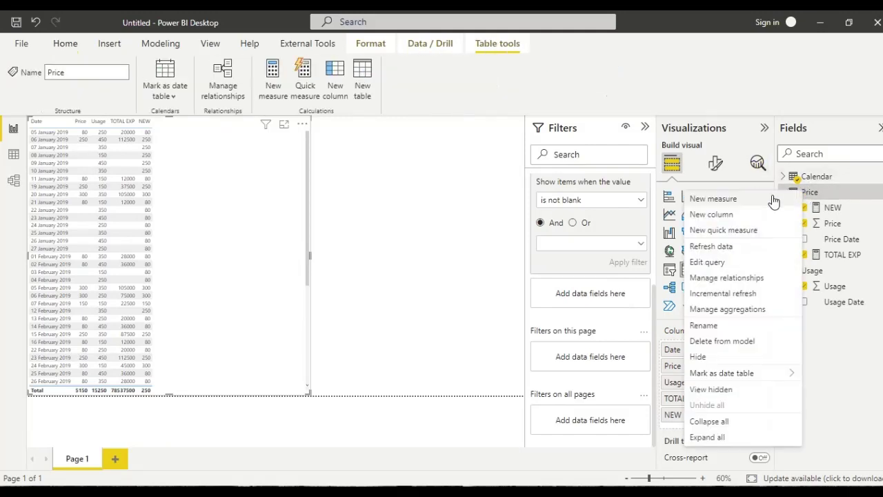
{"action": "left_click", "coordinate": [772, 198]}
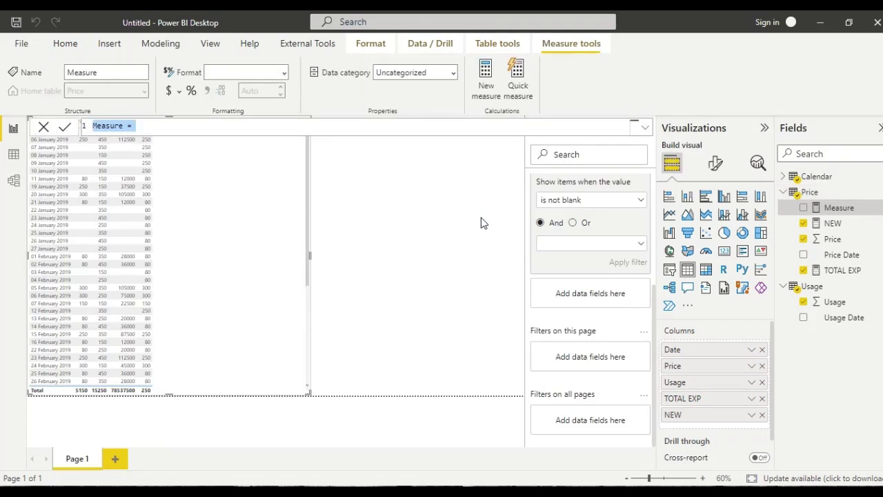
Step: Enter the formula NEW EXP = [NEW] * SUM(Usage[Usage])
{"action": "key", "text": "BackSpace"}
{"action": "type", "text": "NEW EXP "}
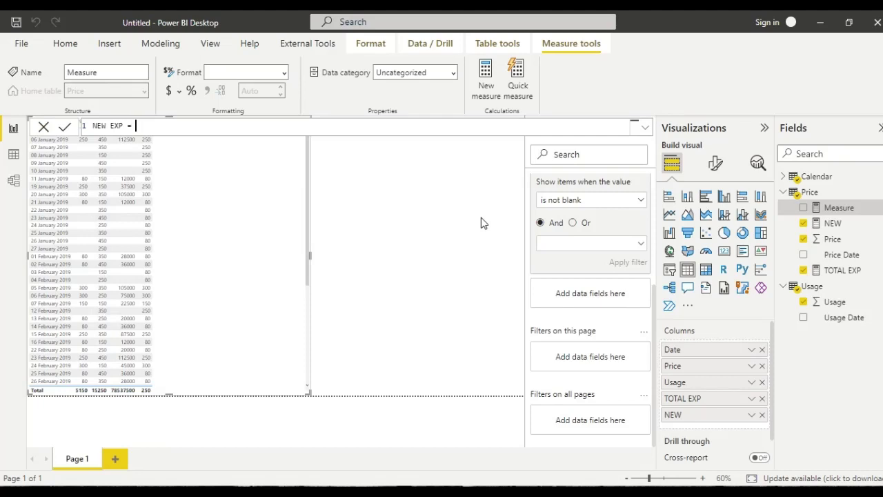
{"action": "type", "text": "= S"}
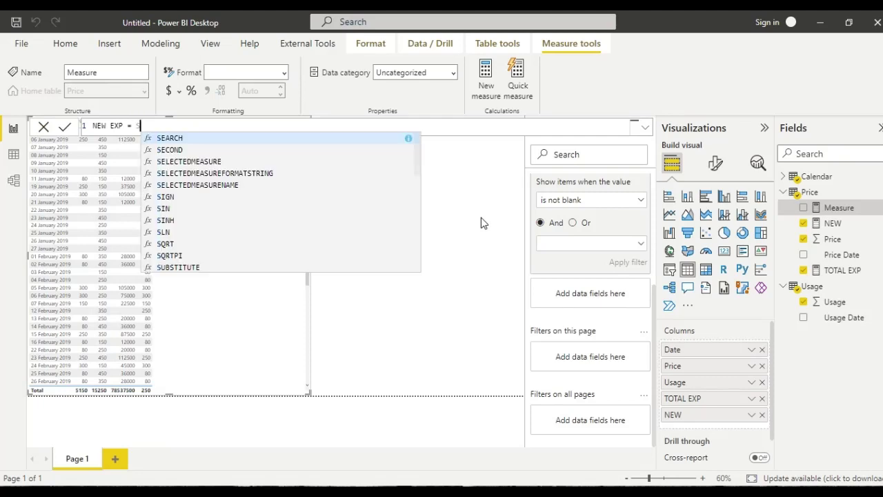
{"action": "type", "text": "UM("}
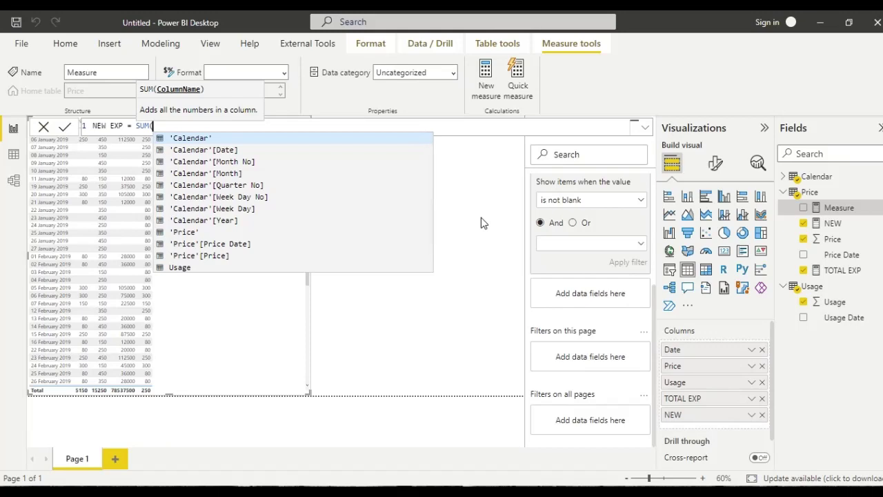
{"action": "key", "text": "BackSpace"}
{"action": "key", "text": "BackSpace"}
{"action": "key", "text": "BackSpace"}
{"action": "key", "text": "BackSpace"}
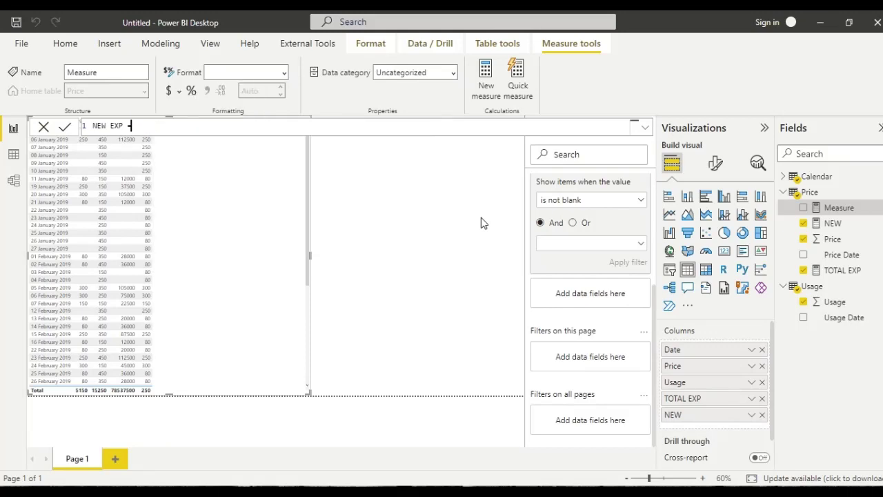
{"action": "type", "text": "["}
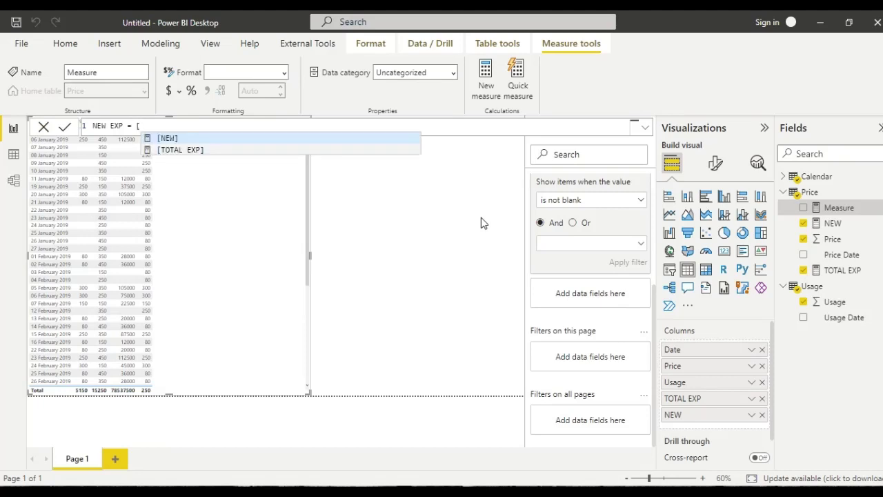
{"action": "key", "text": "Tab"}
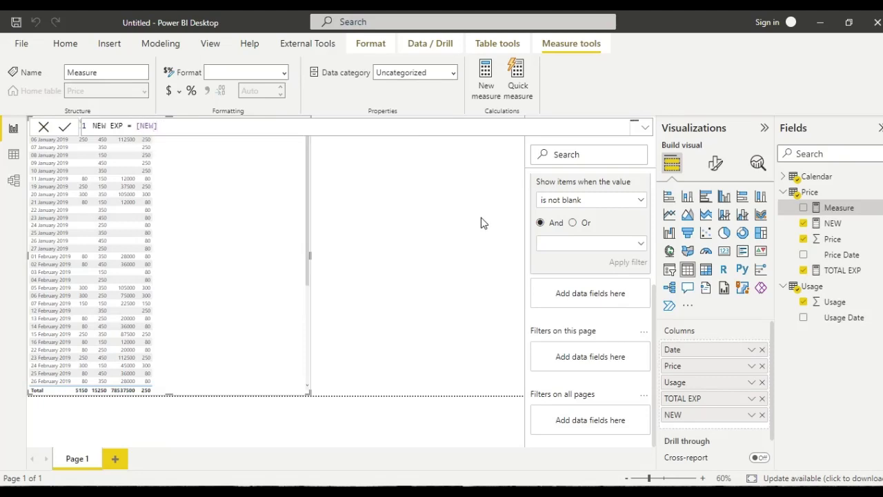
{"action": "type", "text": "* SUM("}
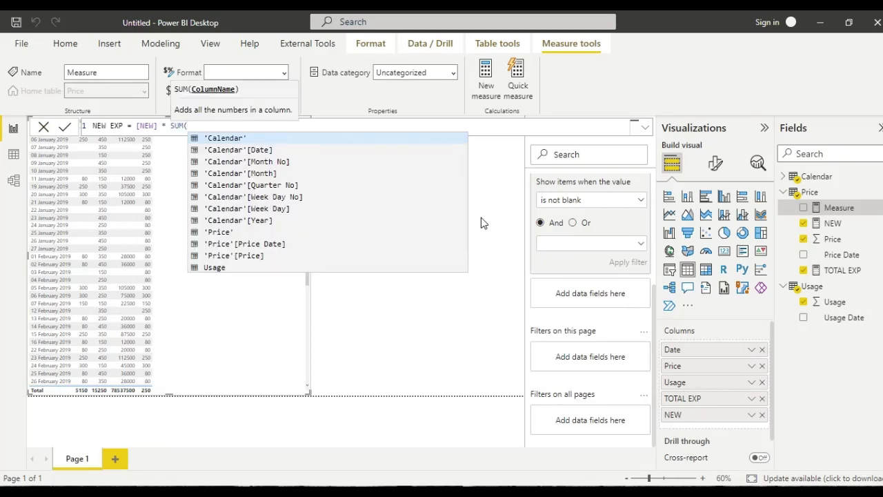
{"action": "type", "text": "U"}
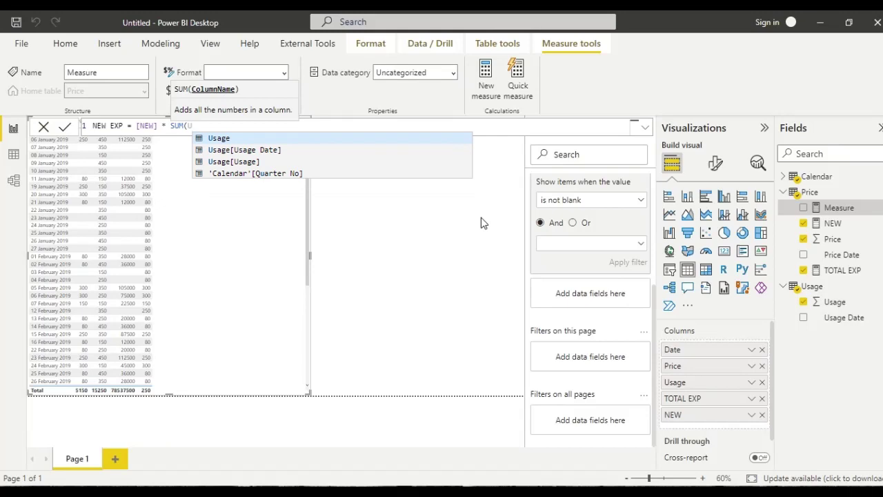
{"action": "key", "text": "Down"}
{"action": "key", "text": "Down"}
{"action": "key", "text": "Tab"}
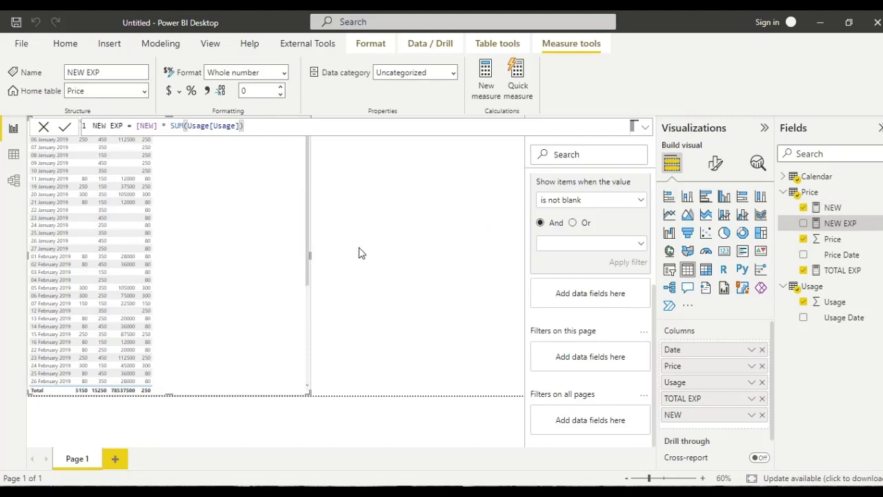
Step: Add NEW EXP as a table column, collapse the Filters pane, and reselect the table
{"action": "left_click", "coordinate": [803, 224]}
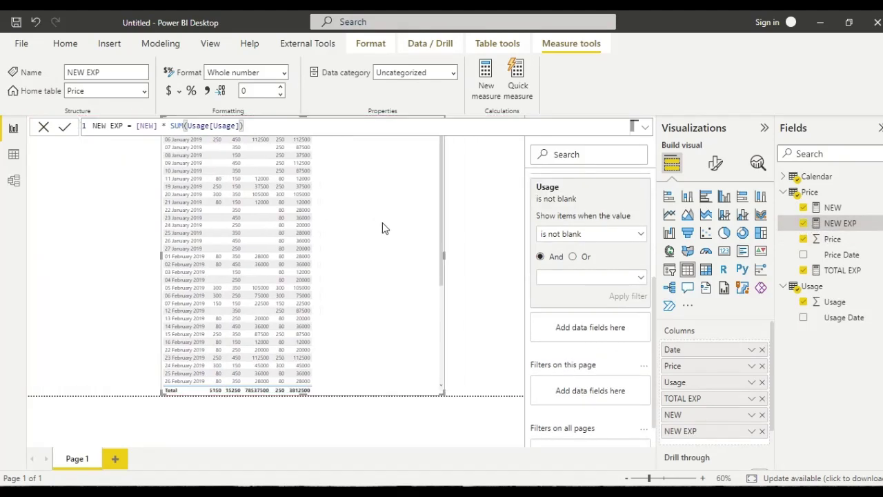
{"action": "left_click", "coordinate": [457, 213]}
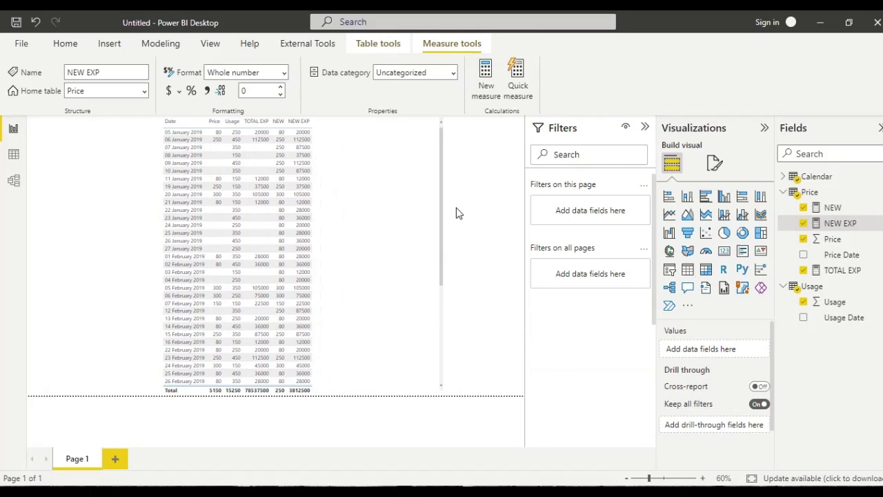
{"action": "left_click", "coordinate": [645, 127]}
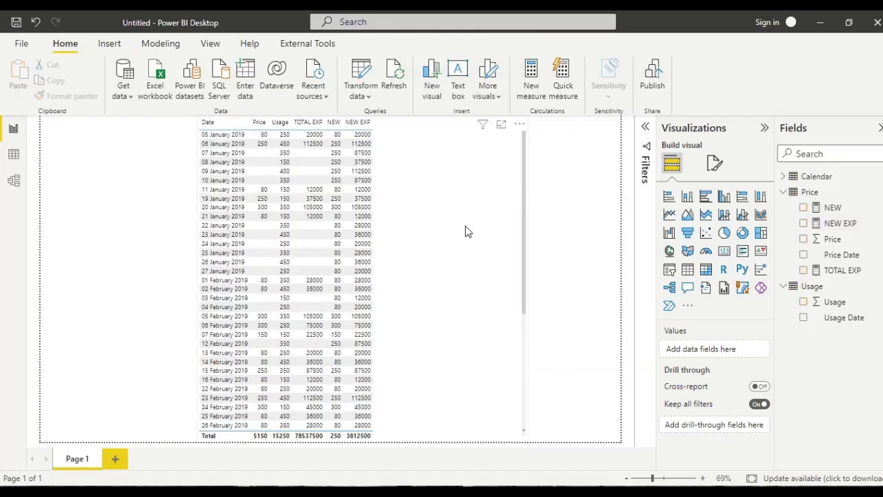
{"action": "mouse_move", "coordinate": [524, 199]}
{"action": "left_mouse_down"}
{"action": "mouse_move", "coordinate": [521, 319]}
{"action": "mouse_move", "coordinate": [514, 189]}
{"action": "left_mouse_up"}
{"action": "left_click", "coordinate": [404, 158]}
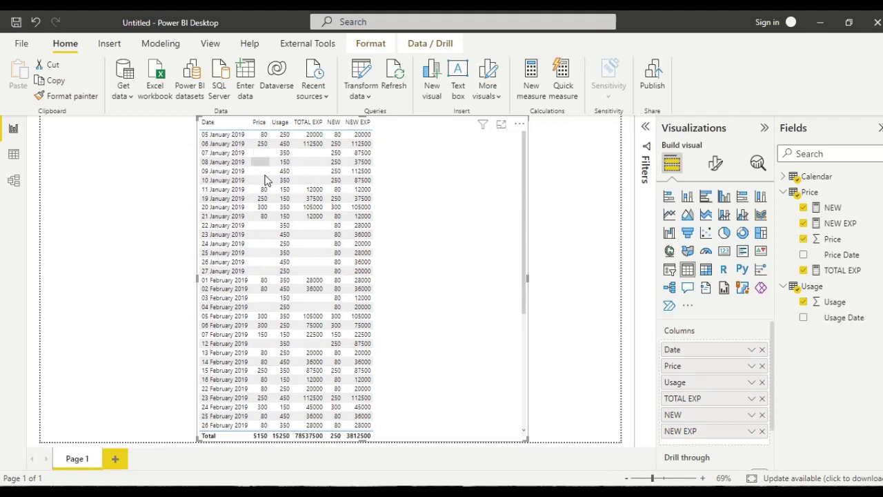